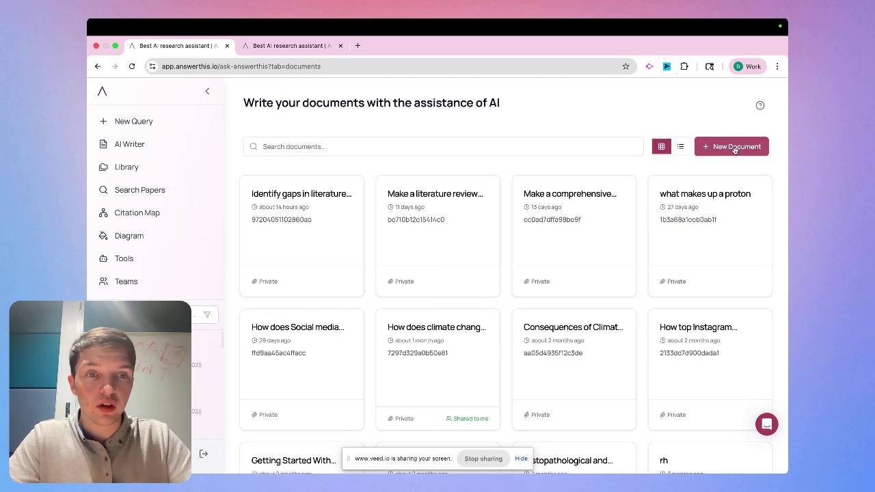
Step: Create a new document with the title "Test" and the description "Test"
{"action": "left_click", "coordinate": [734, 150]}
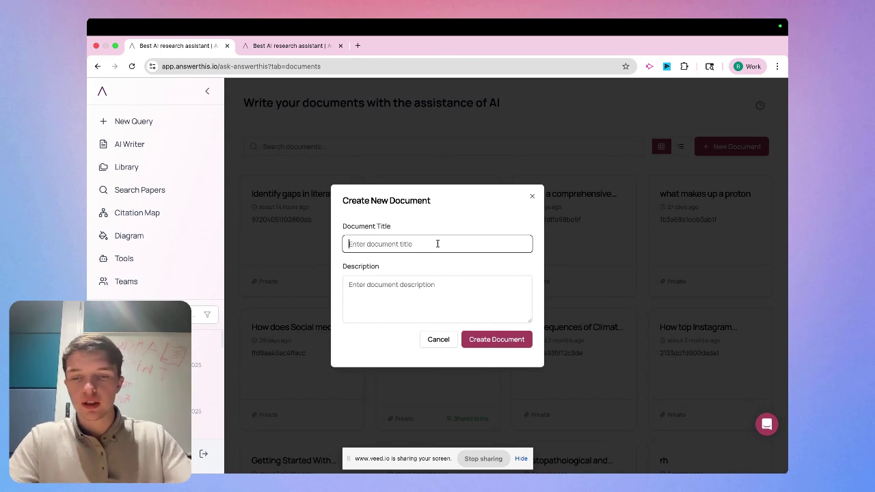
{"action": "type", "text": "Test"}
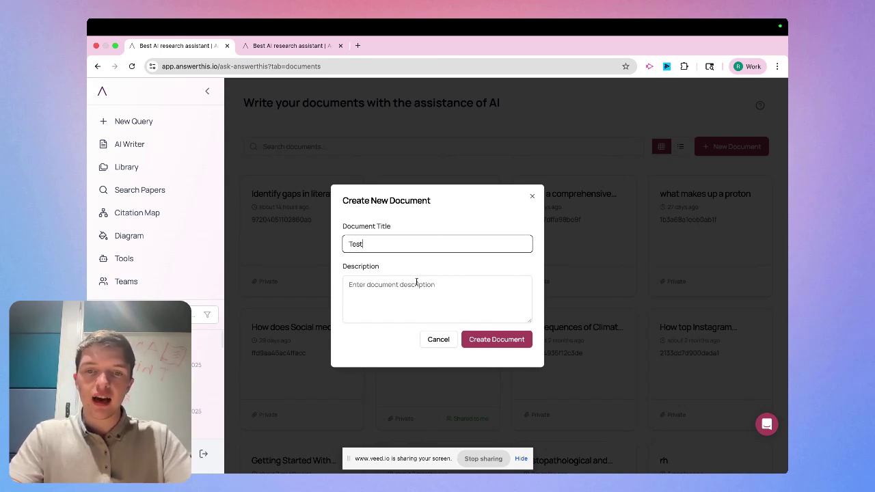
{"action": "left_click", "coordinate": [416, 282]}
{"action": "type", "text": "Test"}
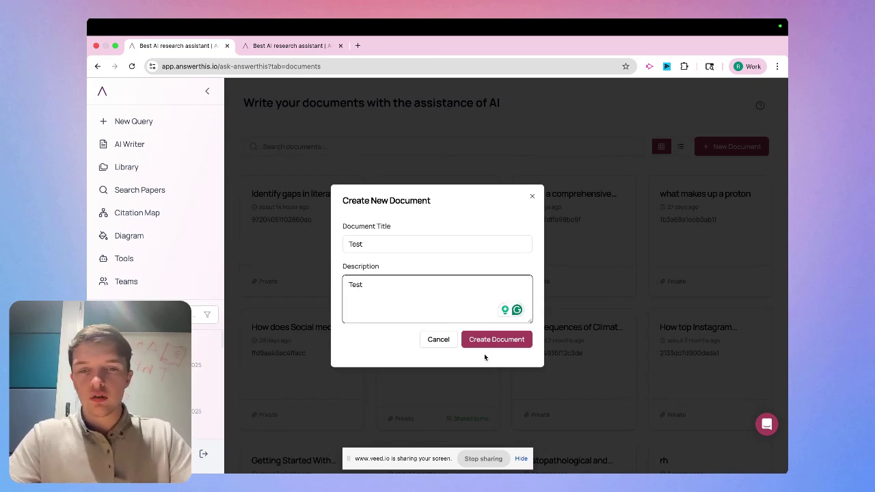
{"action": "left_click", "coordinate": [493, 342]}
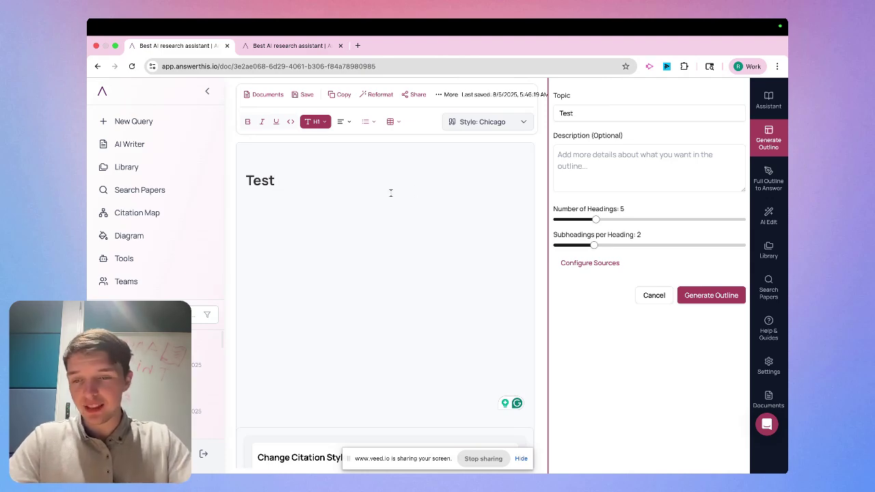
Step: Open the saved answer "Write a literature review on Atomic structure" and send it to the AI editor as a document
{"action": "left_click", "coordinate": [171, 394]}
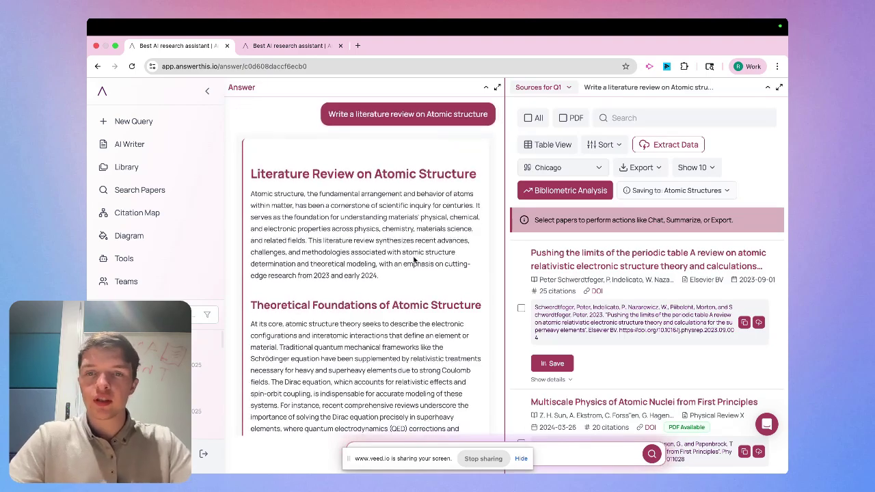
{"action": "scroll", "coordinate": [414, 260], "scroll_direction": "down", "scroll_amount": 15}
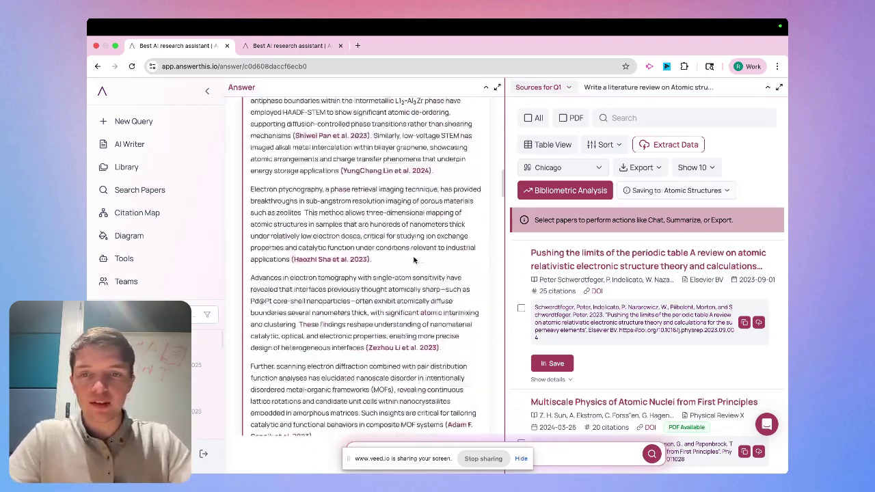
{"action": "scroll", "coordinate": [413, 259], "scroll_direction": "down", "scroll_amount": 20}
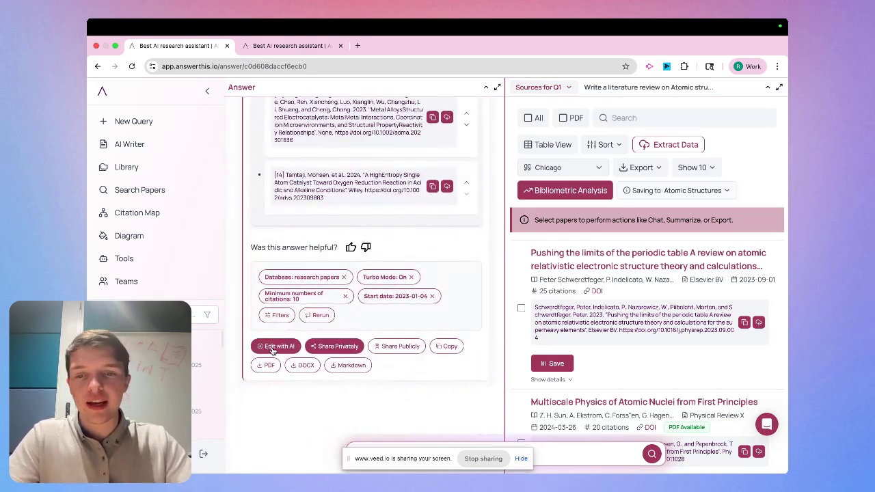
{"action": "left_click", "coordinate": [272, 346]}
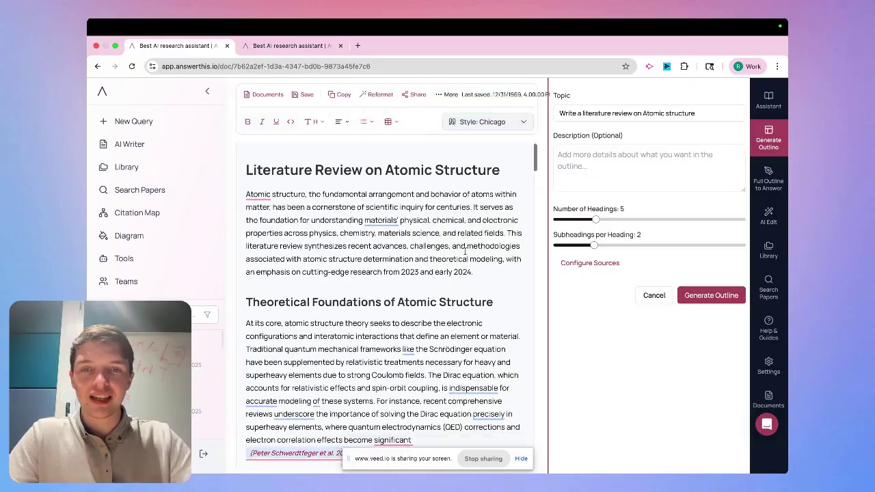
Step: Read through the literature review document, examining its sections, in-text citations and reference list
{"action": "scroll", "coordinate": [458, 266], "scroll_direction": "down", "scroll_amount": 5}
{"action": "scroll", "coordinate": [464, 252], "scroll_direction": "down", "scroll_amount": 10}
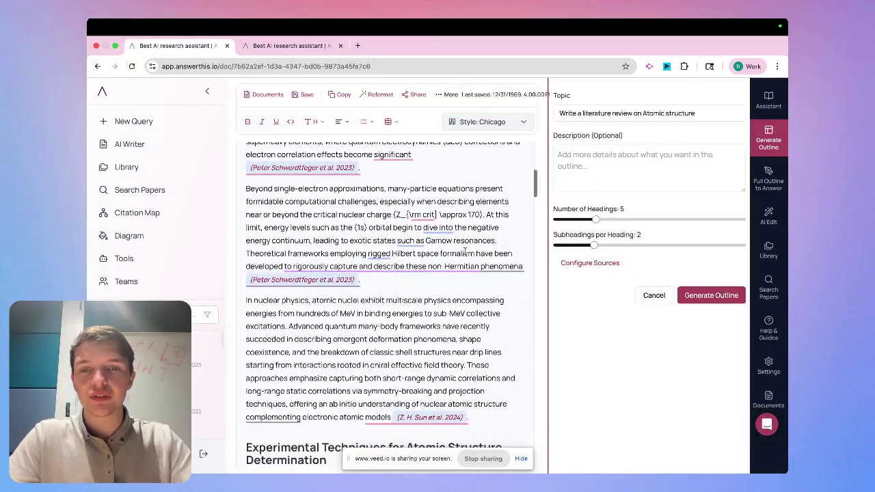
{"action": "scroll", "coordinate": [464, 253], "scroll_direction": "down", "scroll_amount": 15}
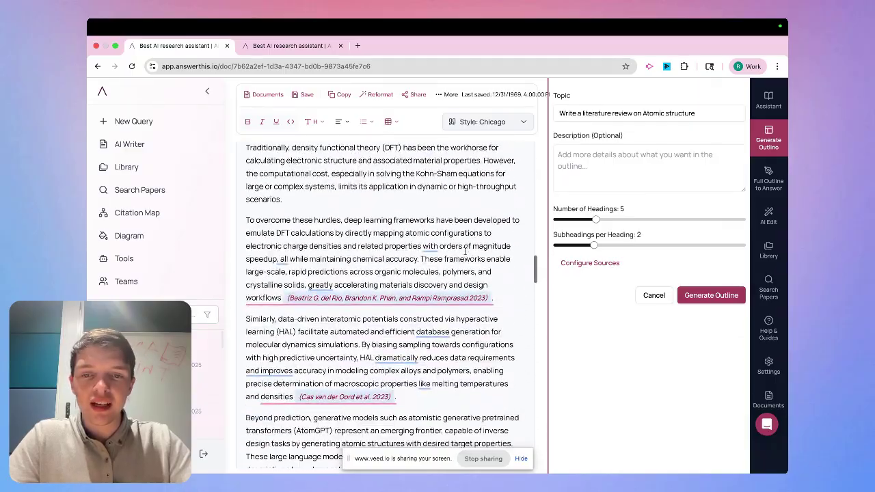
{"action": "scroll", "coordinate": [466, 254], "scroll_direction": "down", "scroll_amount": 10}
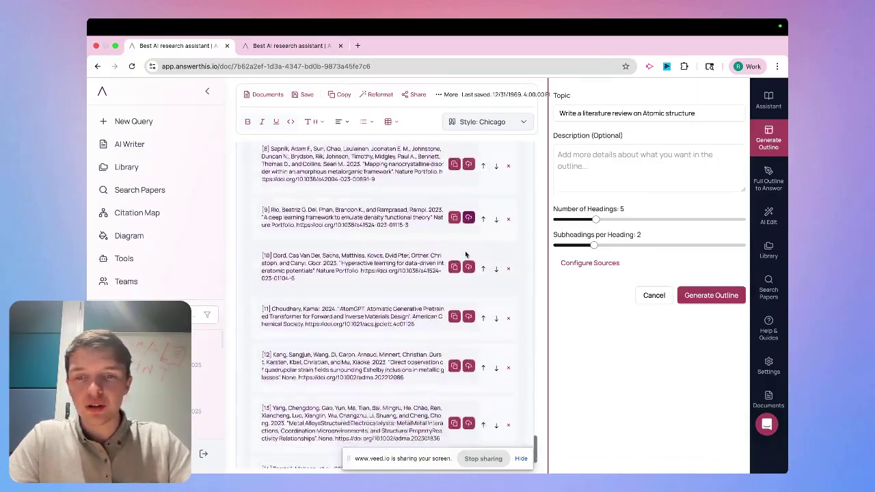
{"action": "scroll", "coordinate": [350, 366], "scroll_direction": "up", "scroll_amount": 15}
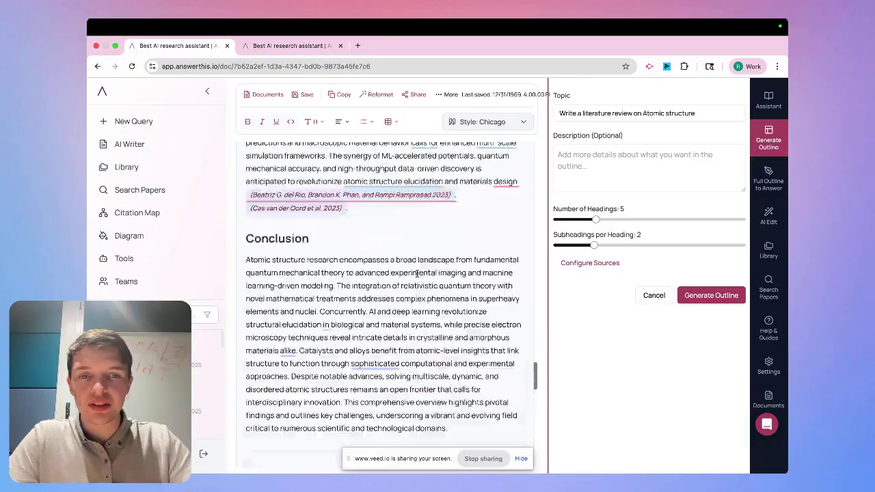
{"action": "scroll", "coordinate": [417, 274], "scroll_direction": "up", "scroll_amount": 3}
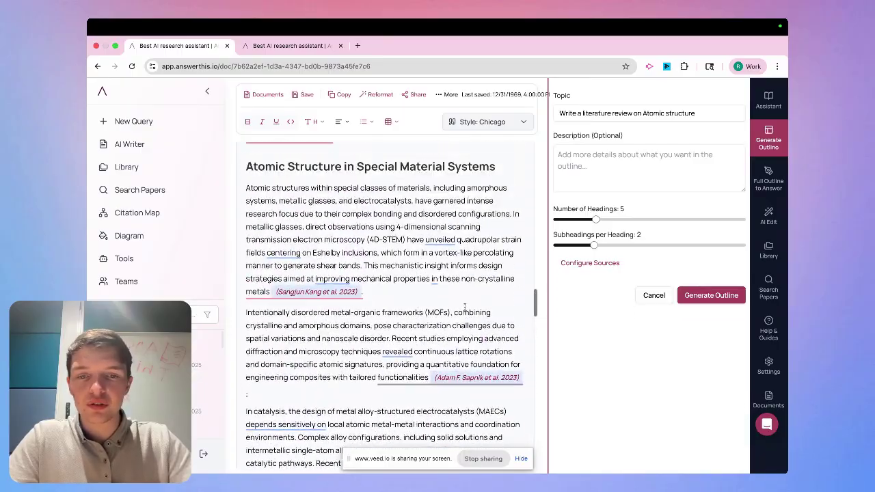
{"action": "scroll", "coordinate": [444, 341], "scroll_direction": "down", "scroll_amount": 8}
{"action": "scroll", "coordinate": [449, 373], "scroll_direction": "up", "scroll_amount": 1}
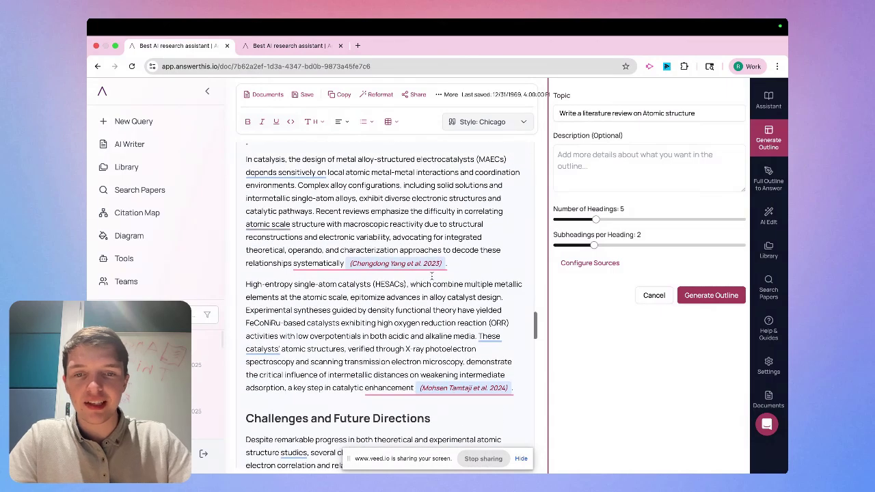
Step: Inspect the source details of the citation ending the catalysis (MAECs) paragraph, close them and collapse the navigation sidebar
{"action": "left_click", "coordinate": [410, 264]}
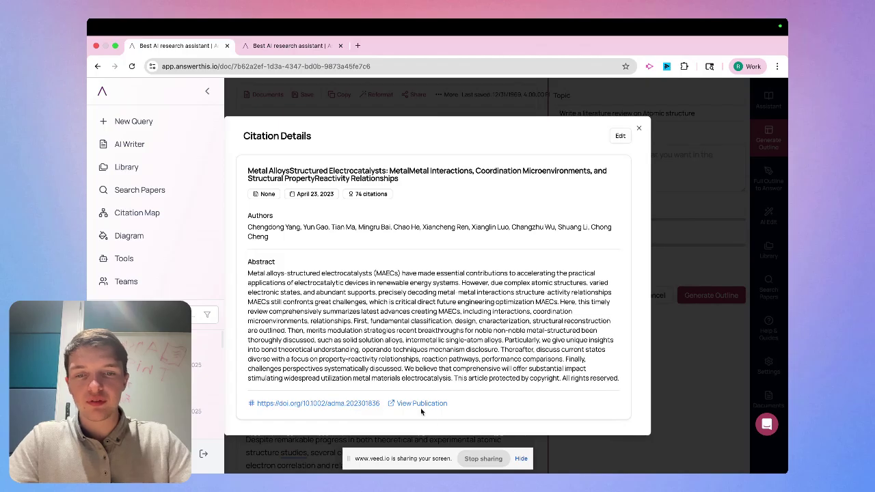
{"action": "left_click", "coordinate": [207, 94]}
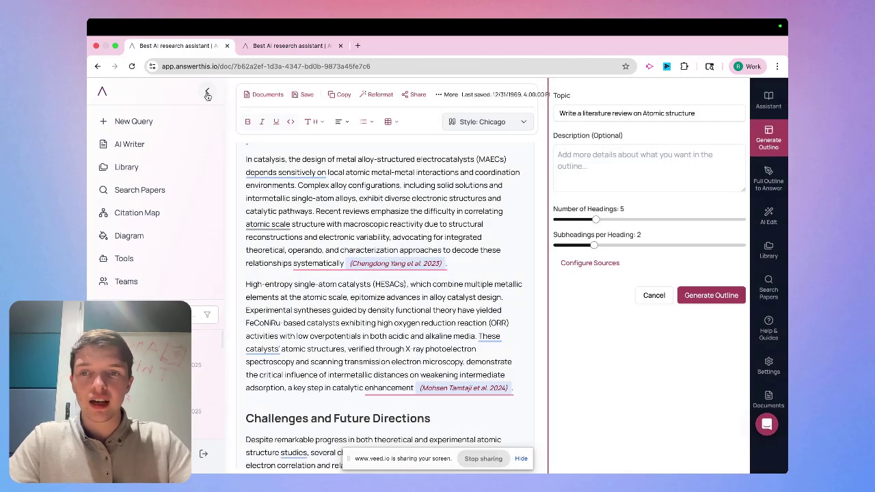
{"action": "left_click", "coordinate": [207, 94]}
{"action": "scroll", "coordinate": [323, 277], "scroll_direction": "down", "scroll_amount": 10}
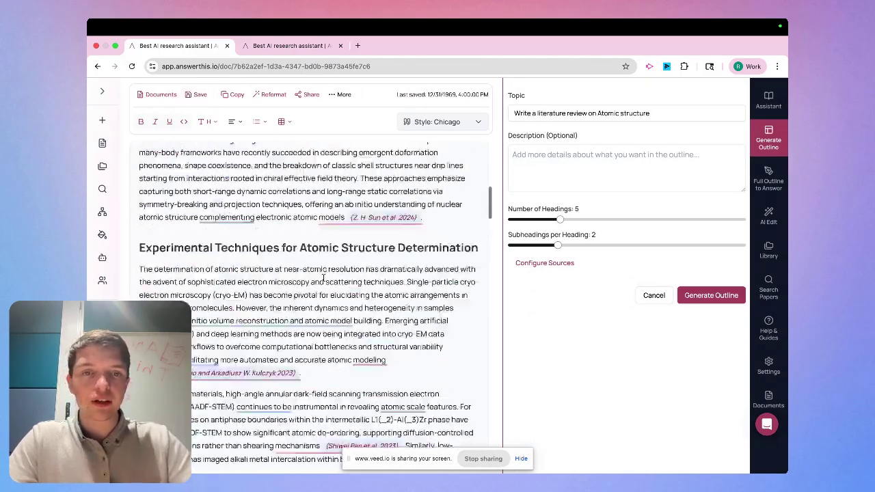
{"action": "scroll", "coordinate": [323, 277], "scroll_direction": "up", "scroll_amount": 15}
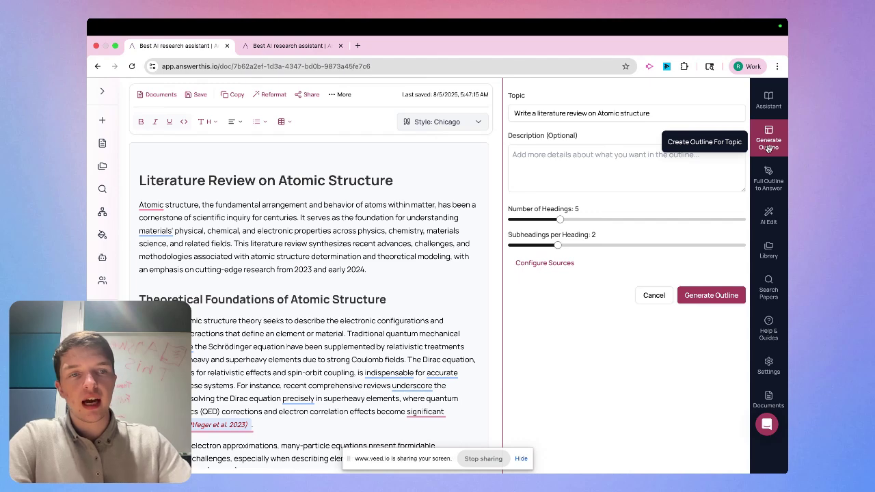
Step: View the list of all documents and return to the atomic structure literature review
{"action": "left_click", "coordinate": [765, 399]}
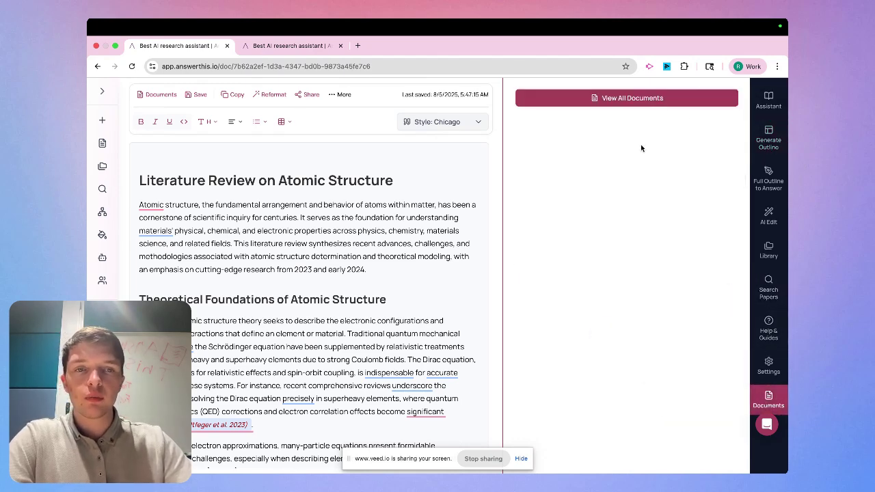
{"action": "left_click", "coordinate": [640, 97]}
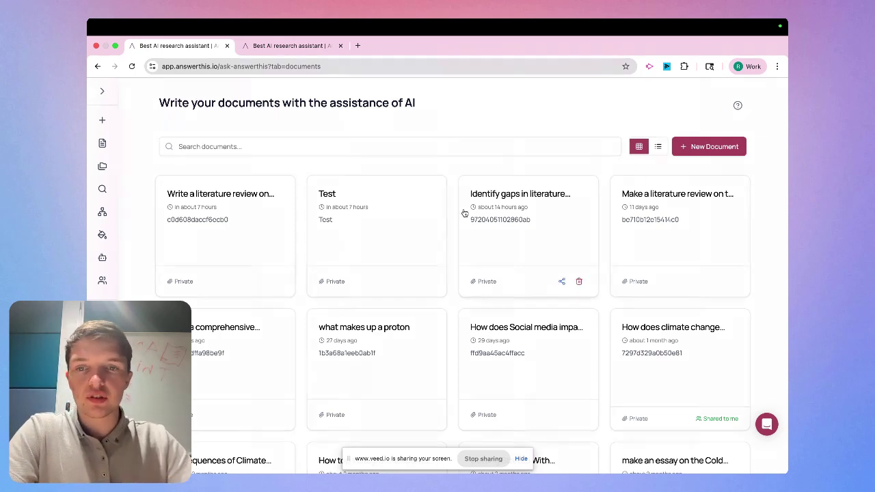
{"action": "left_click", "coordinate": [97, 68]}
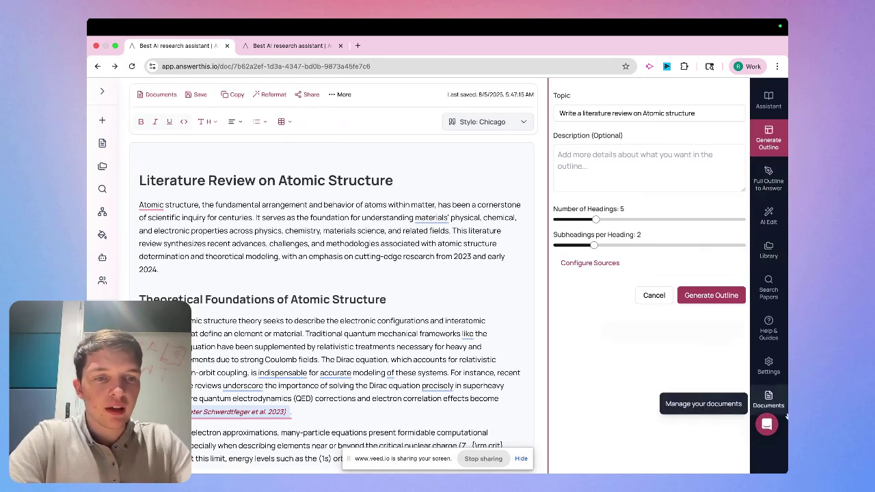
Step: Check the document's title, description and visibility options in its settings, and view the quick starting steps in the help guides
{"action": "left_click", "coordinate": [771, 366]}
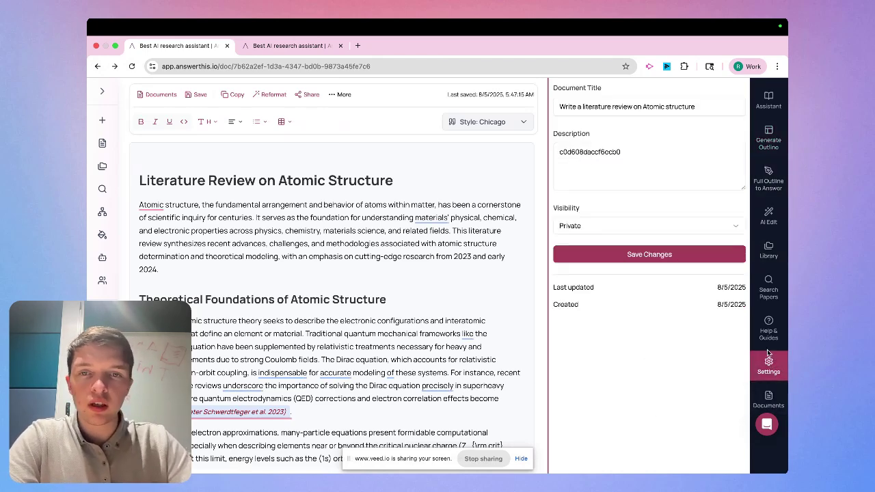
{"action": "double_click", "coordinate": [645, 156]}
{"action": "left_click", "coordinate": [651, 103]}
{"action": "left_click", "coordinate": [622, 227]}
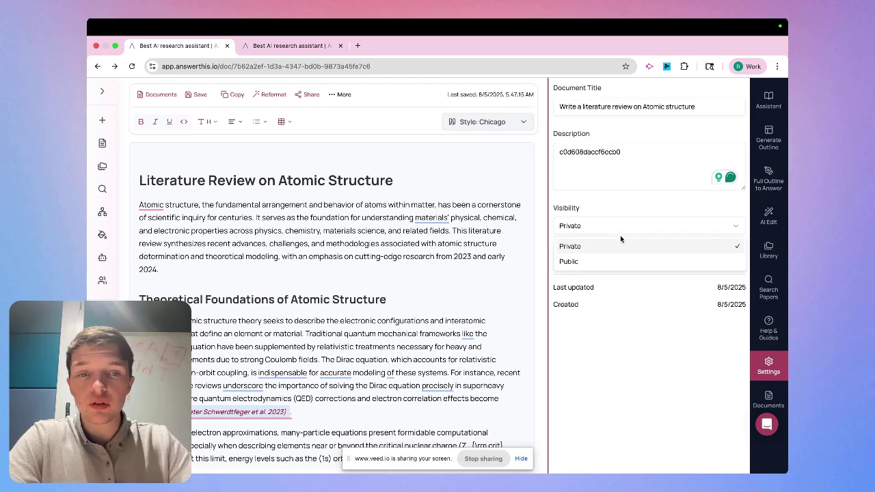
{"action": "left_click", "coordinate": [627, 210]}
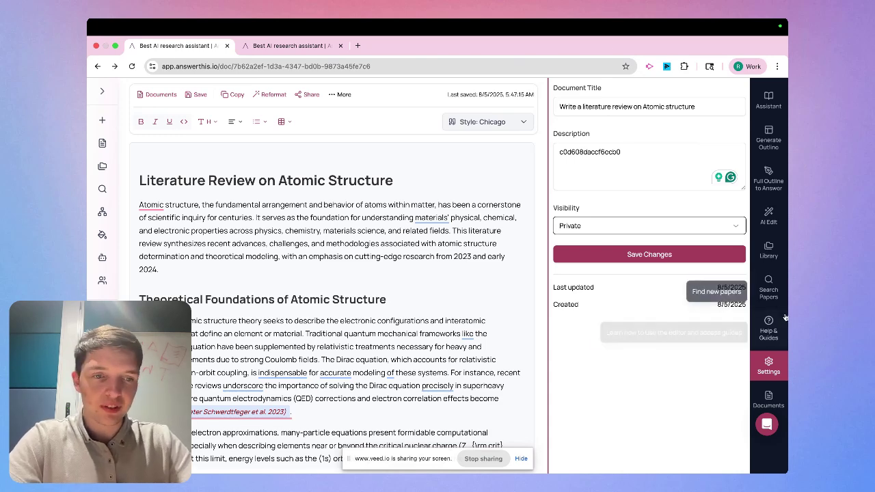
{"action": "left_click", "coordinate": [768, 329]}
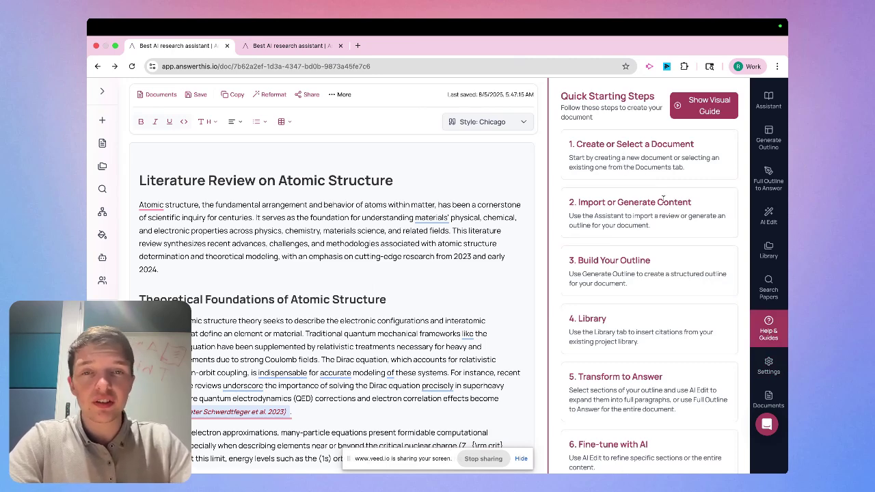
Step: Search the paper database from within the document for "atomic structures"
{"action": "left_click", "coordinate": [764, 288]}
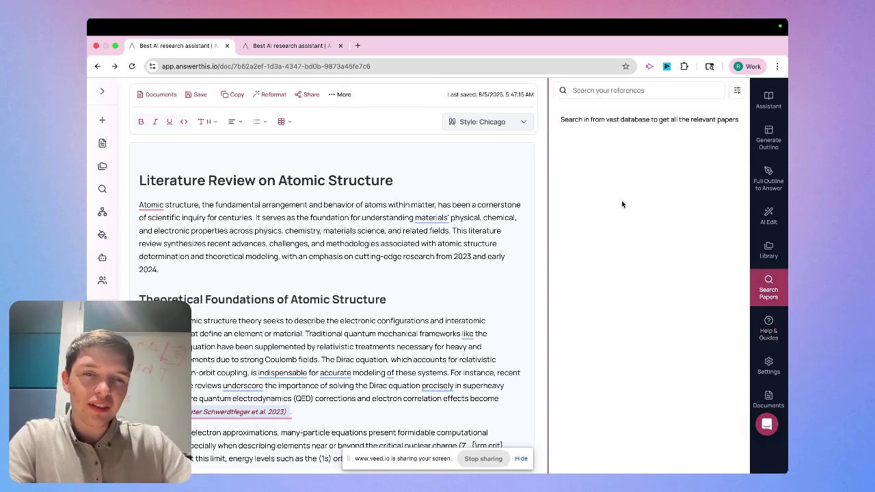
{"action": "scroll", "coordinate": [453, 271], "scroll_direction": "down", "scroll_amount": 1}
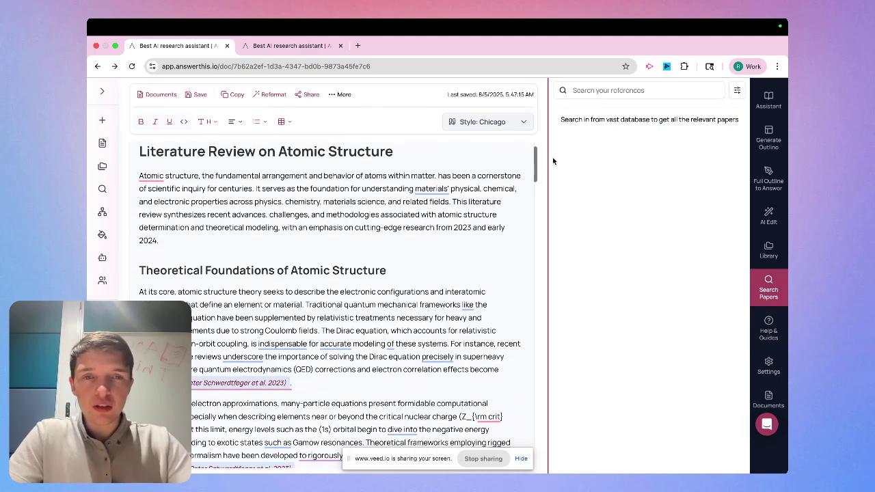
{"action": "left_click", "coordinate": [598, 92]}
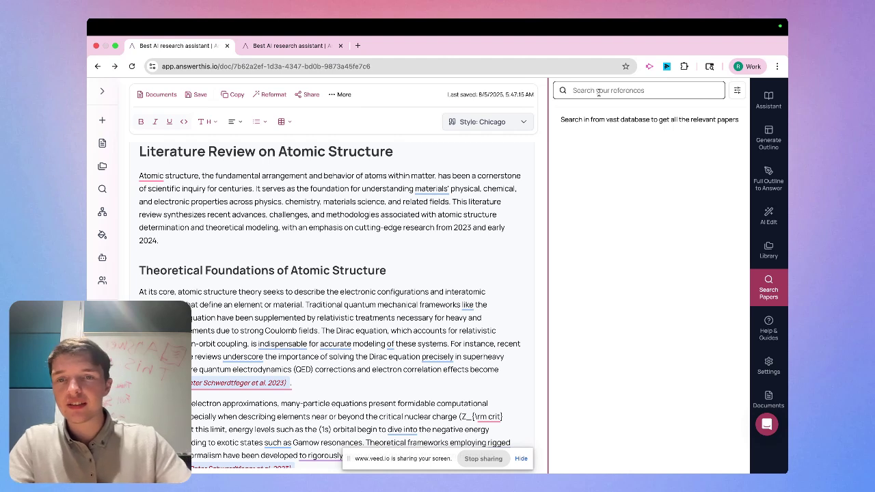
{"action": "type", "text": "atomic st"}
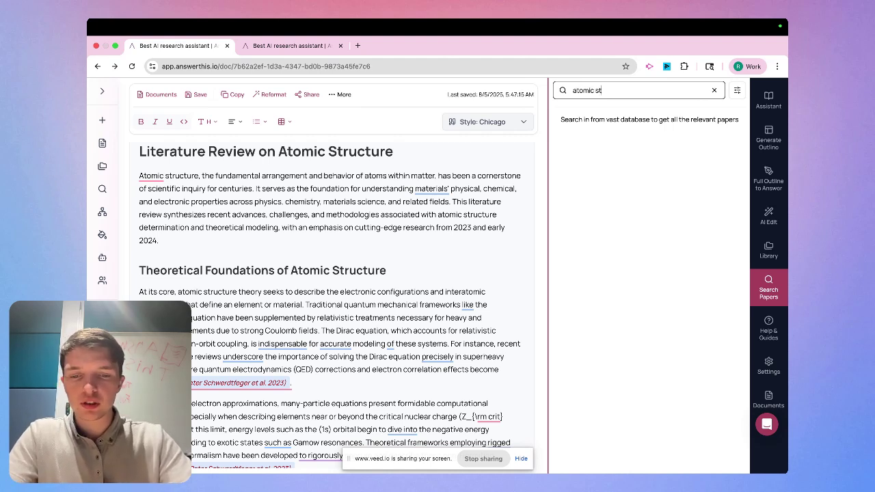
{"action": "type", "text": "ructures"}
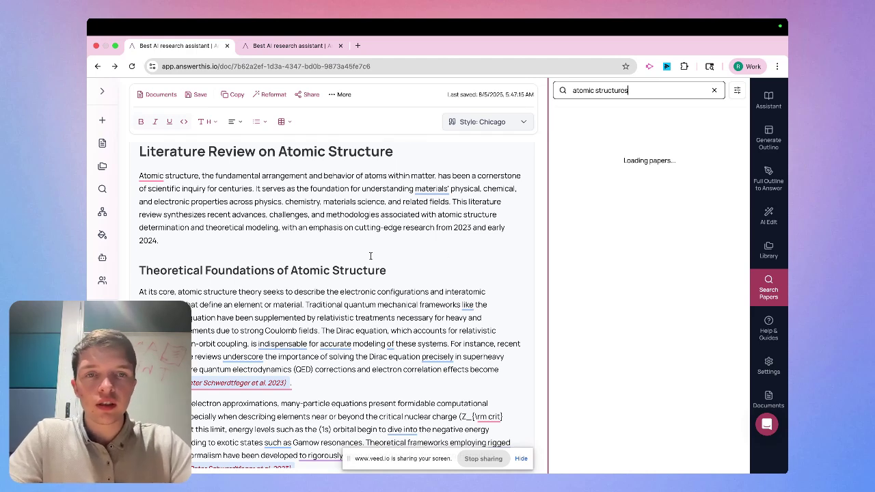
{"action": "scroll", "coordinate": [371, 256], "scroll_direction": "up", "scroll_amount": 1}
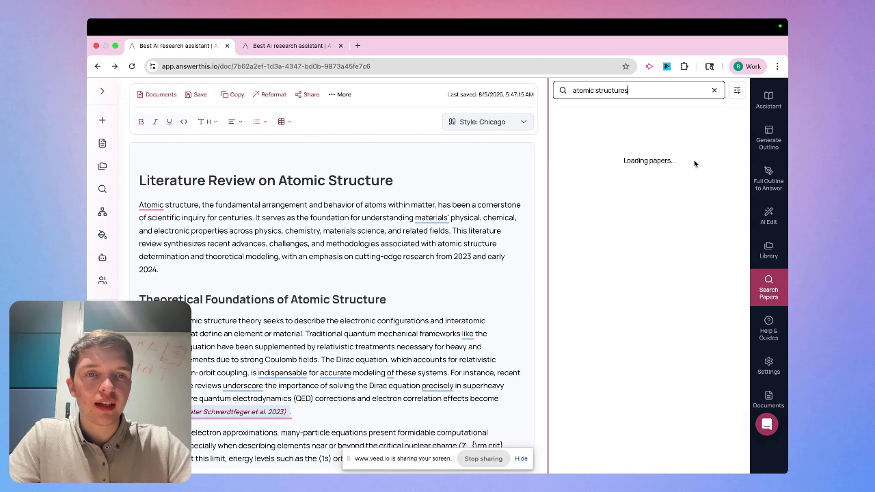
Step: Cite the paper "Atomic and electronic structures of interfaces in dye-sensitized…" after "accurate modeling of these systems." in the Theoretical Foundations section
{"action": "scroll", "coordinate": [633, 308], "scroll_direction": "down", "scroll_amount": 3}
{"action": "scroll", "coordinate": [427, 346], "scroll_direction": "down", "scroll_amount": 2}
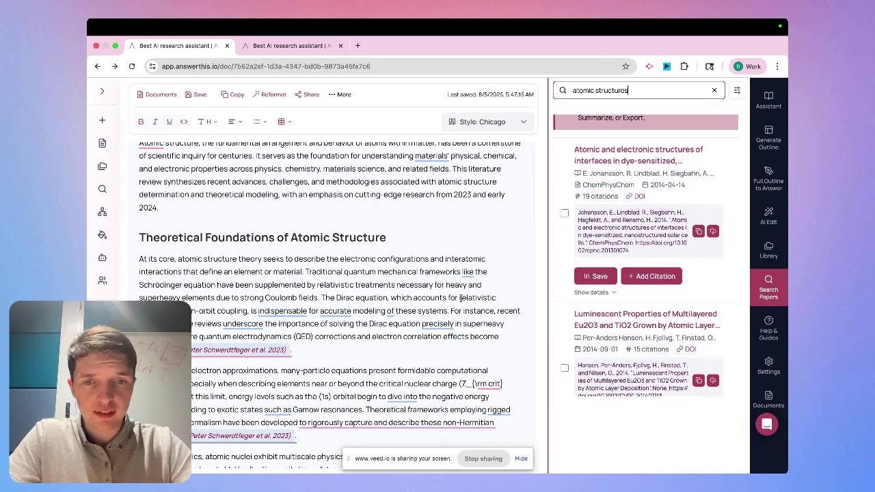
{"action": "left_click", "coordinate": [450, 311]}
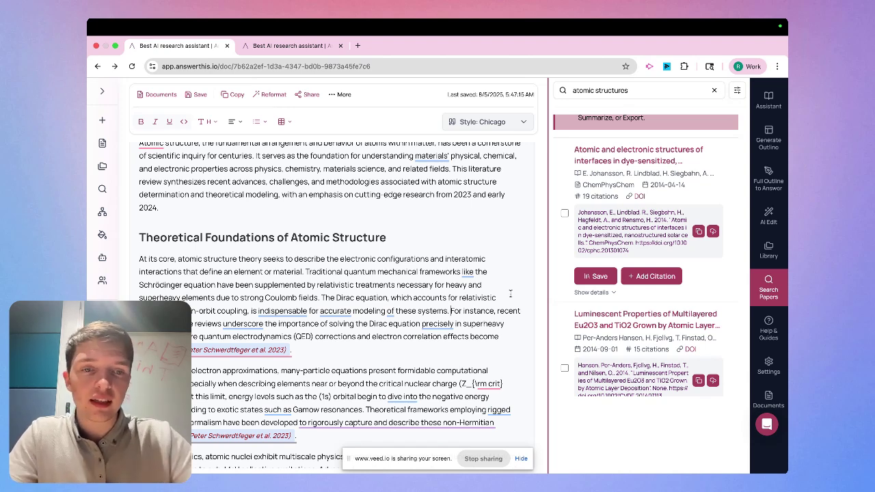
{"action": "left_click", "coordinate": [643, 278]}
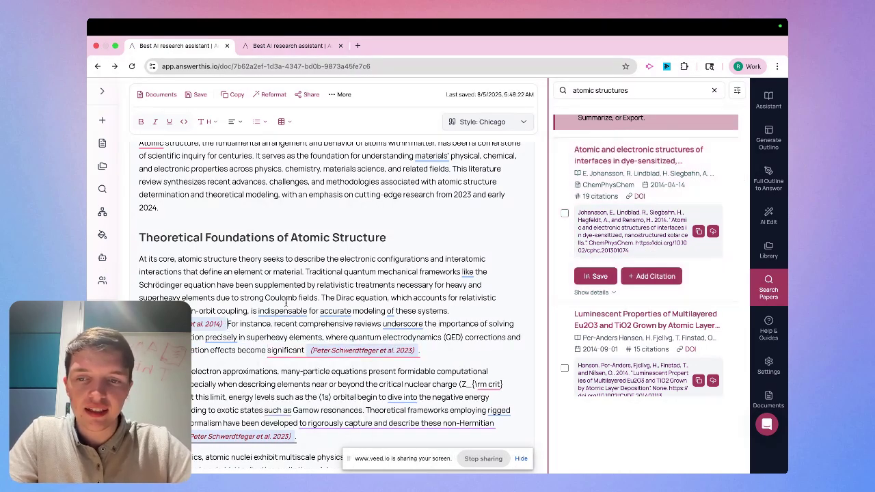
{"action": "mouse_move", "coordinate": [194, 328]}
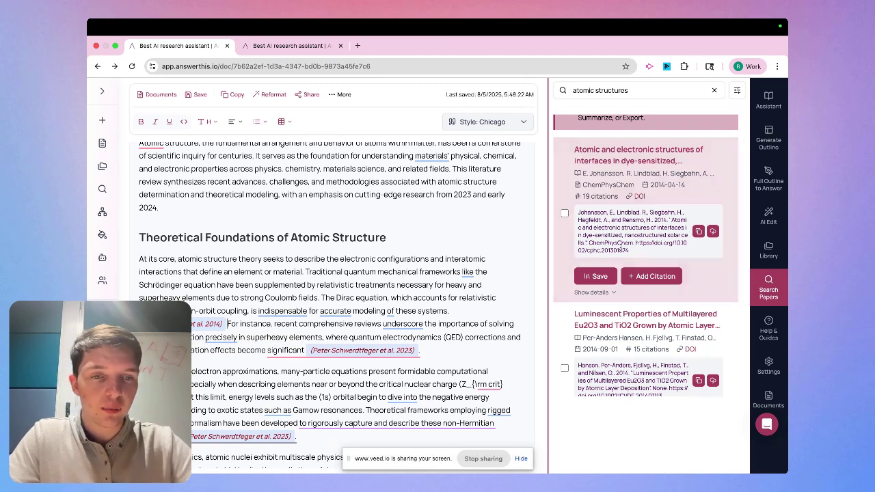
Step: Save the dye-sensitized interfaces paper to the Atomic Structures library and check the export formats and citation styles for the searched papers
{"action": "scroll", "coordinate": [651, 253], "scroll_direction": "up", "scroll_amount": 2}
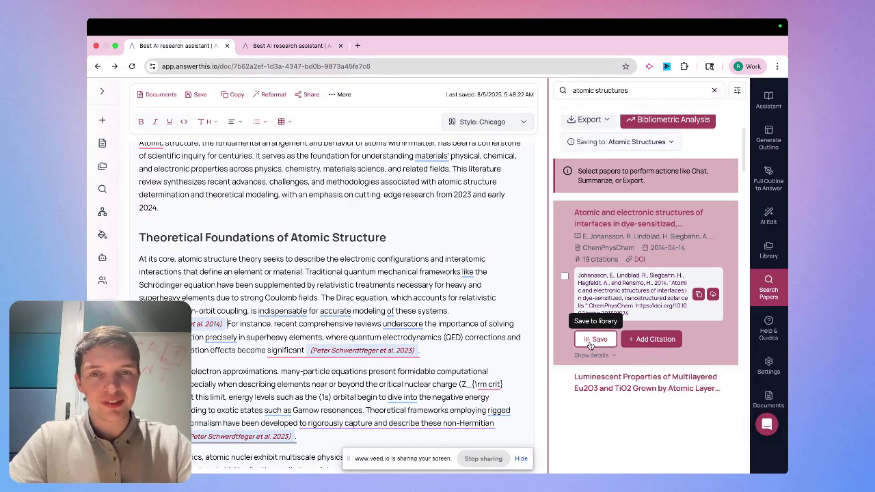
{"action": "left_click", "coordinate": [591, 339]}
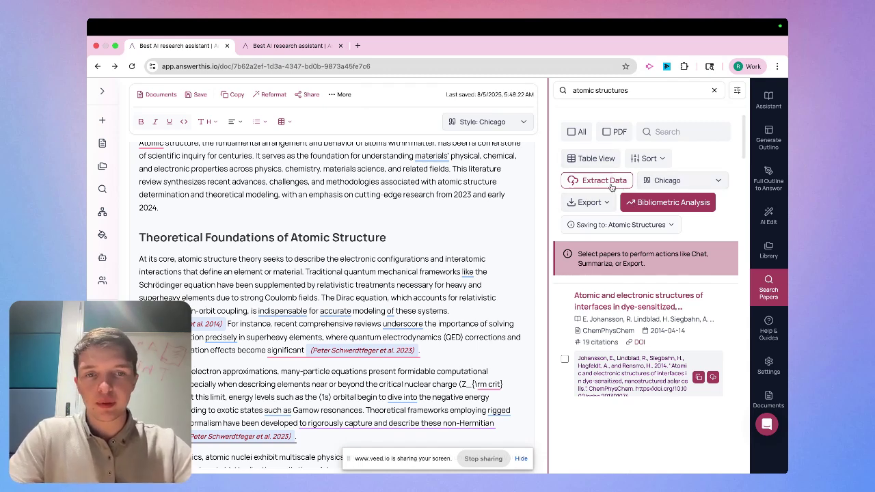
{"action": "left_click", "coordinate": [589, 202]}
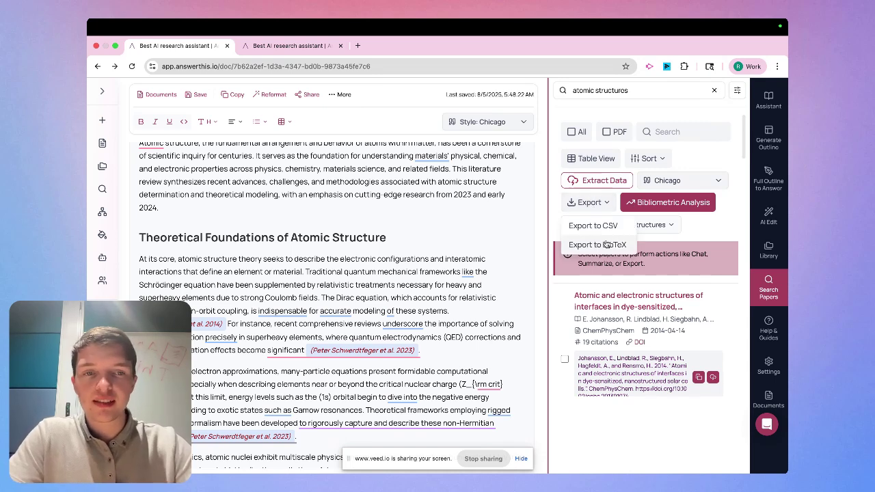
{"action": "left_click", "coordinate": [645, 181]}
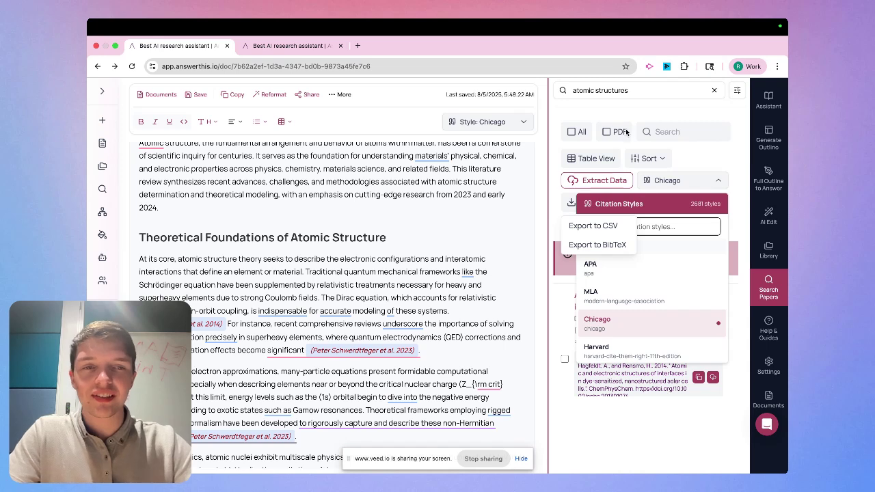
{"action": "key", "text": "Escape"}
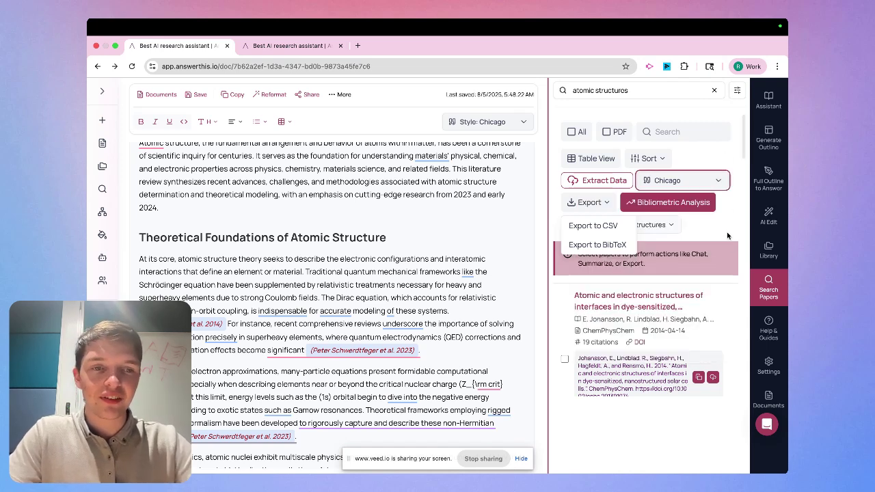
Step: Open the document's paper library and check which library sources can be selected besides Atomic Structures
{"action": "left_click", "coordinate": [768, 250]}
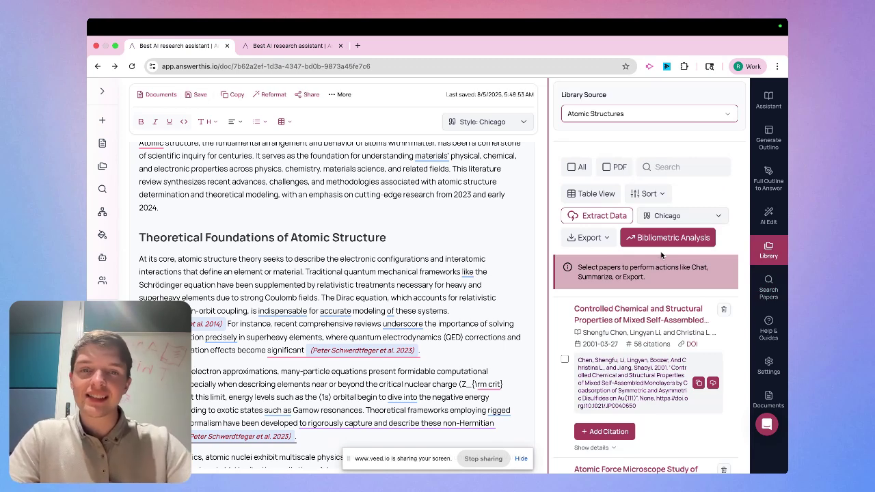
{"action": "scroll", "coordinate": [445, 244], "scroll_direction": "down", "scroll_amount": 1}
{"action": "left_click", "coordinate": [630, 115]}
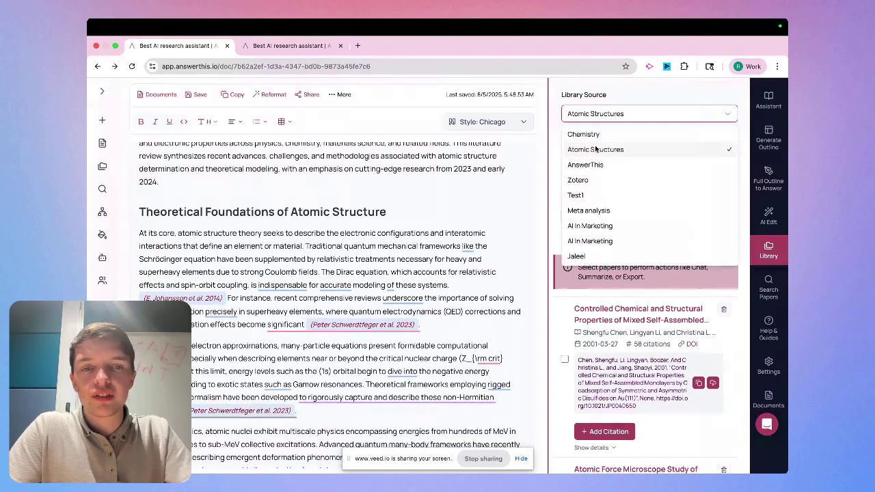
{"action": "left_click", "coordinate": [631, 115]}
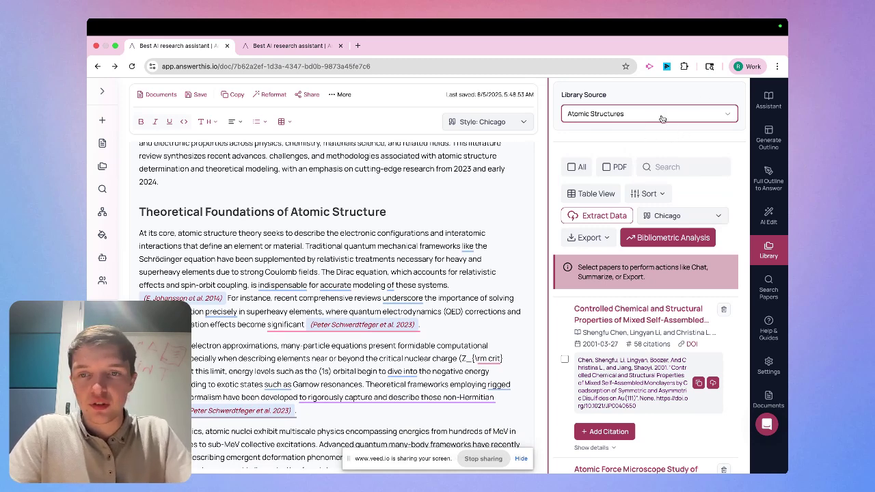
Step: Cite the library paper "Atomic Force Microscope Study of the Effect of the Immobilization…" after "the breakdown of" in the nuclear physics paragraph
{"action": "scroll", "coordinate": [483, 289], "scroll_direction": "down", "scroll_amount": 3}
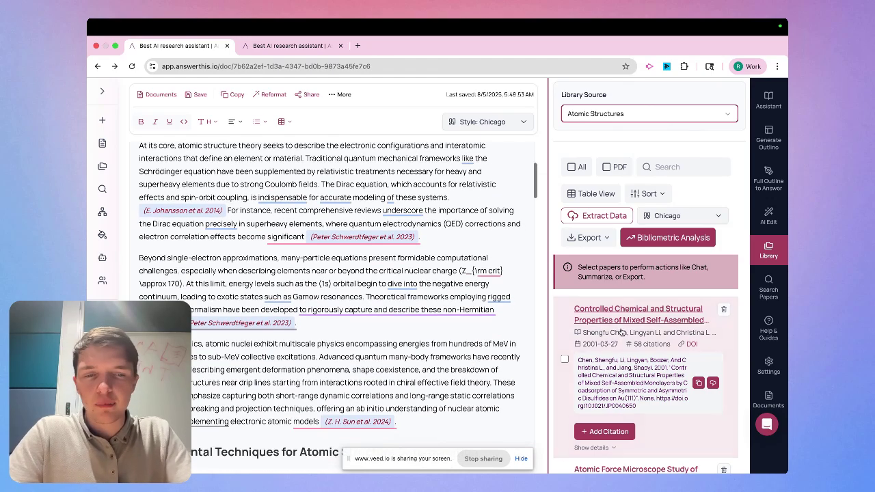
{"action": "scroll", "coordinate": [615, 382], "scroll_direction": "down", "scroll_amount": 5}
{"action": "scroll", "coordinate": [616, 382], "scroll_direction": "down", "scroll_amount": 3}
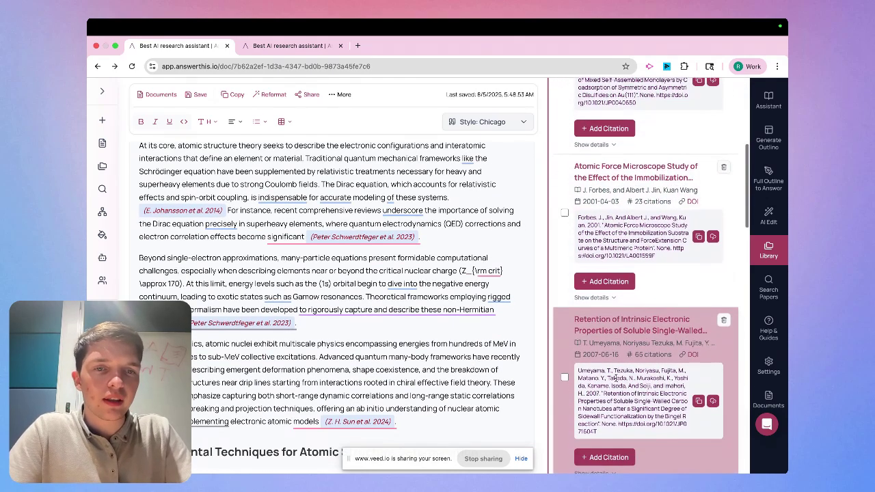
{"action": "scroll", "coordinate": [454, 322], "scroll_direction": "down", "scroll_amount": 2}
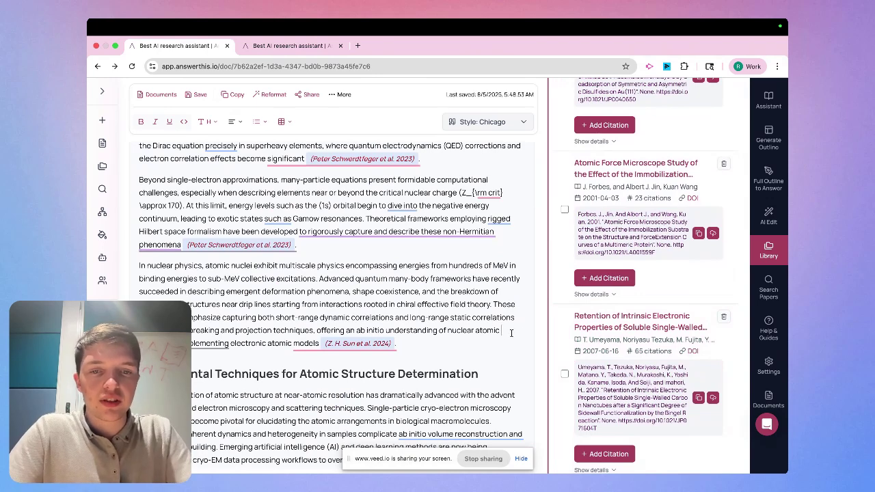
{"action": "left_click", "coordinate": [604, 278]}
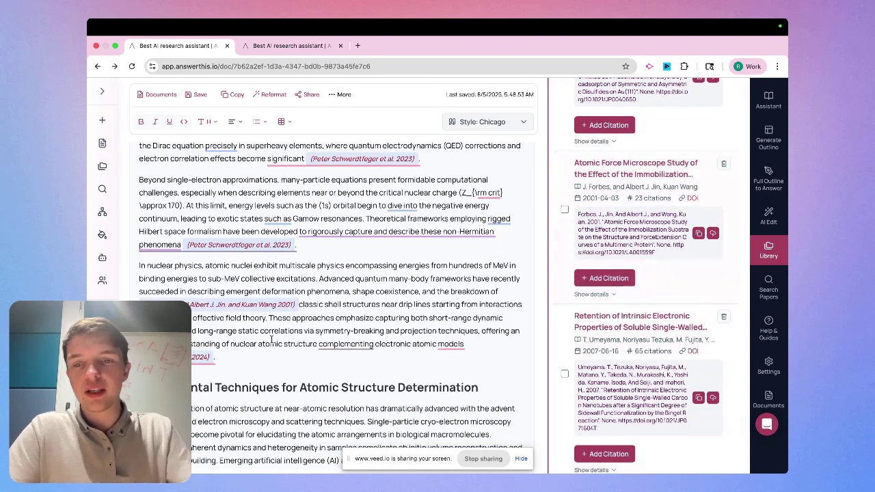
{"action": "key", "text": "super+z"}
{"action": "key", "text": "super+shift+z"}
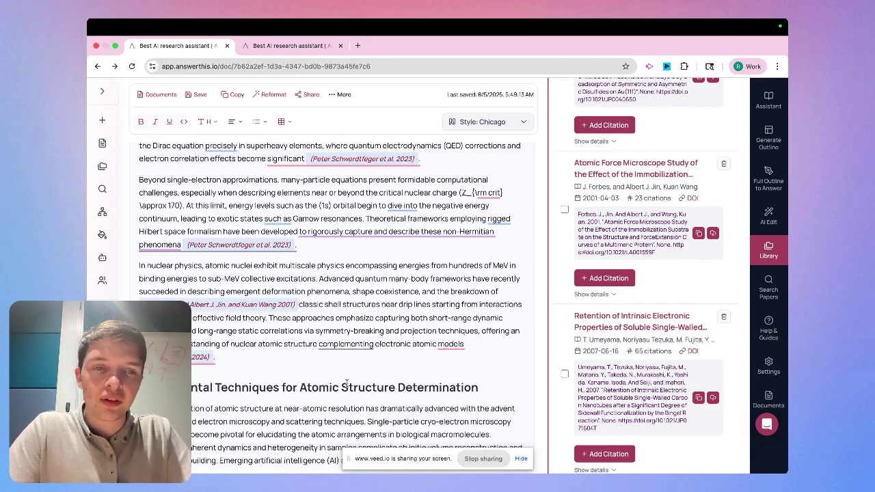
Step: Open AI Edit and select the introductory paragraph under "Literature Review on Atomic Structure" as the text to modify
{"action": "scroll", "coordinate": [496, 282], "scroll_direction": "up", "scroll_amount": 5}
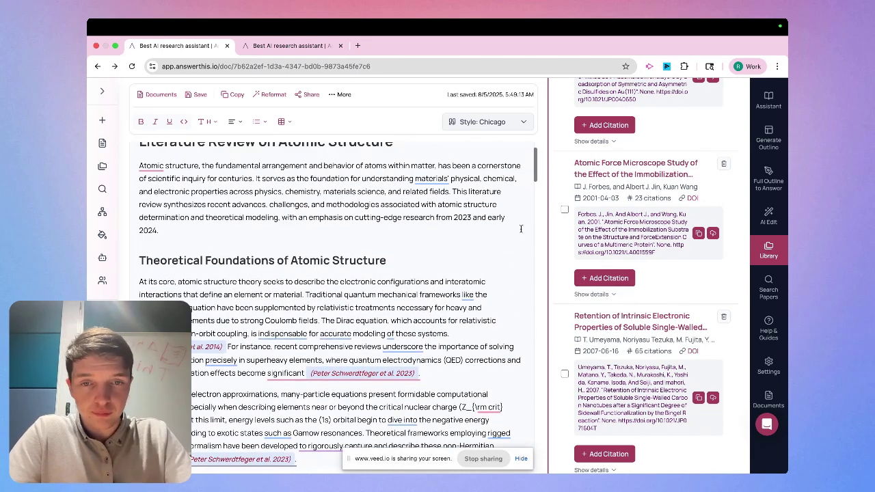
{"action": "left_click", "coordinate": [774, 216]}
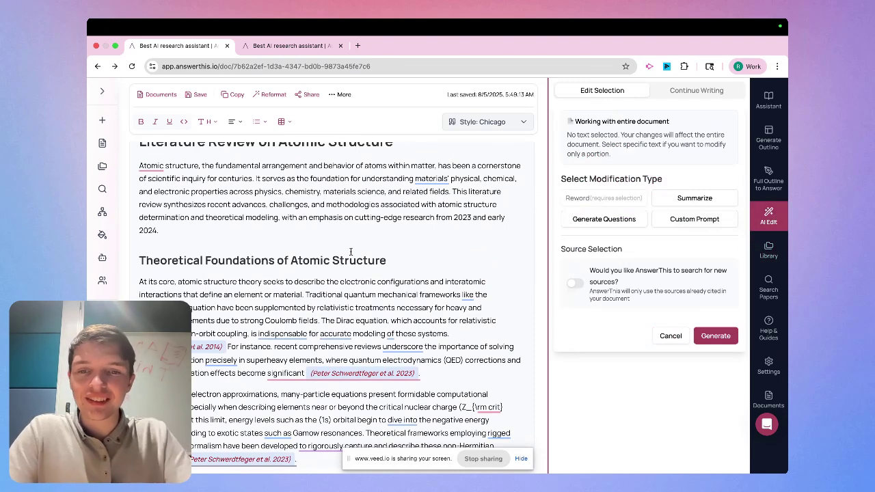
{"action": "scroll", "coordinate": [348, 251], "scroll_direction": "up", "scroll_amount": 1}
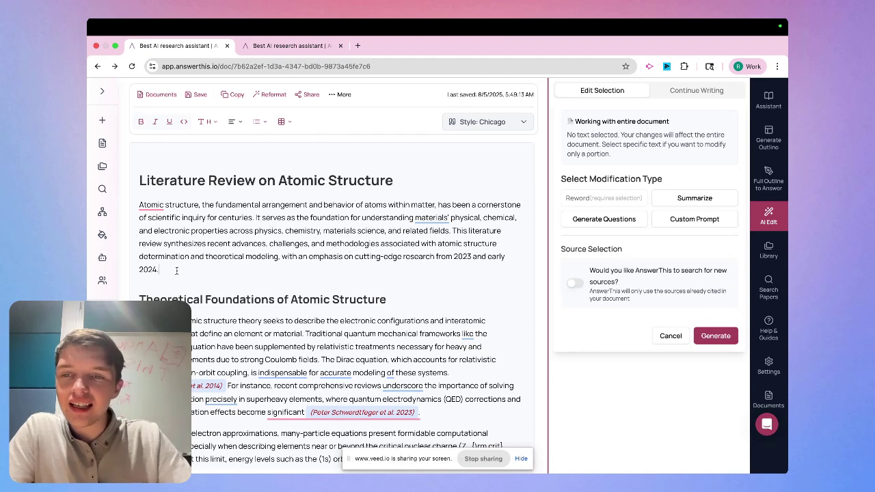
{"action": "left_click_drag", "start_coordinate": [177, 271], "coordinate": [287, 175]}
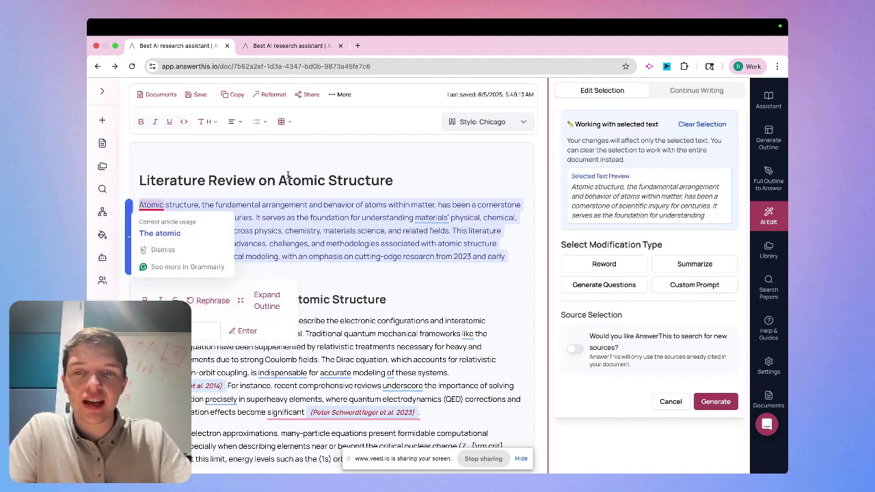
Step: Set the modification type to Custom Prompt with the instruction "can you expand this writing out more"
{"action": "left_click", "coordinate": [627, 268]}
{"action": "left_click", "coordinate": [675, 265]}
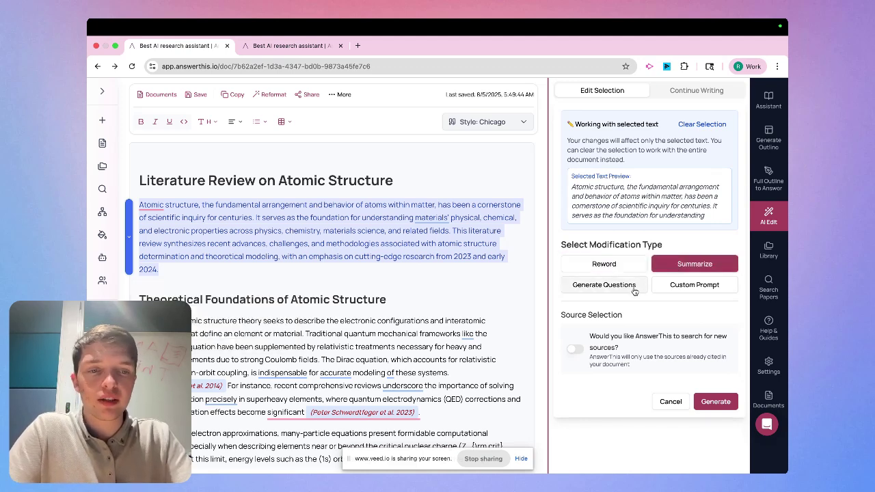
{"action": "left_click", "coordinate": [678, 287]}
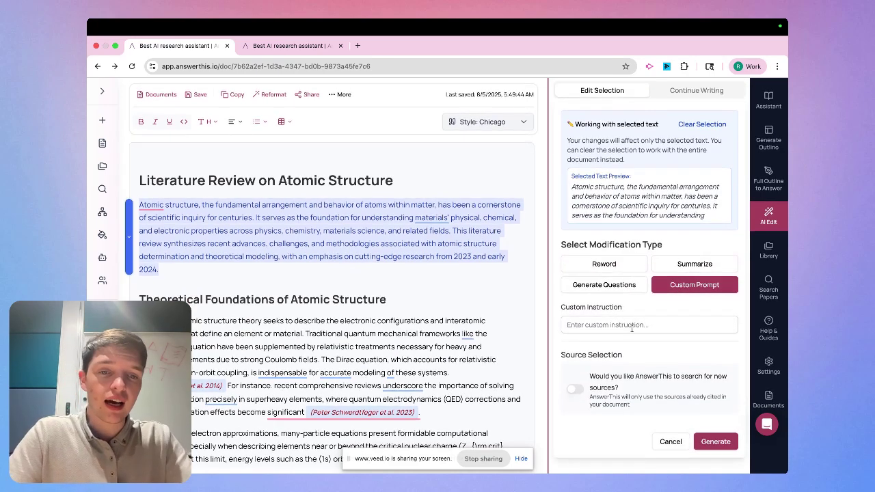
{"action": "left_click", "coordinate": [631, 327]}
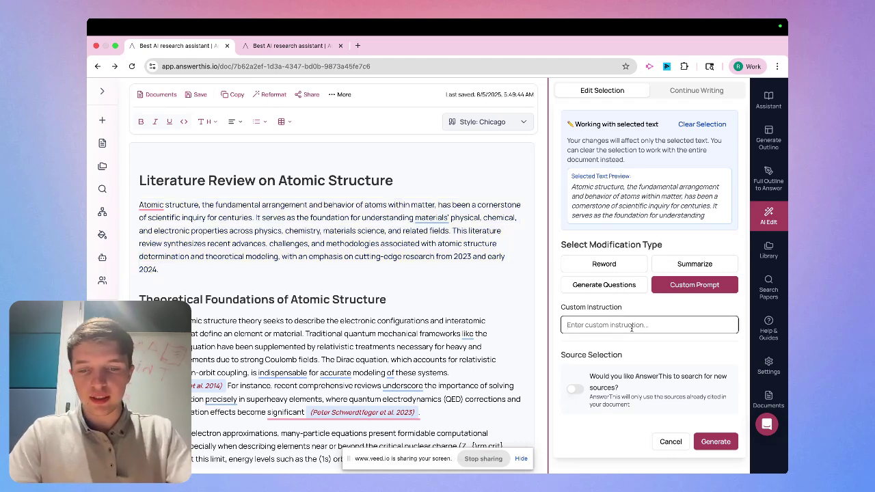
{"action": "type", "text": "can you expand this writing out more"}
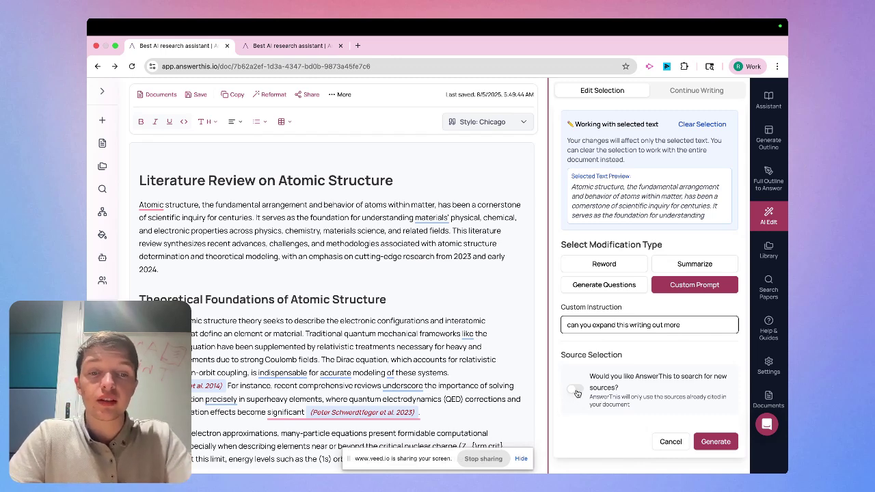
Step: Enable searching for new sources for the edit and set the search topic to "atomic structures"
{"action": "left_click", "coordinate": [576, 394]}
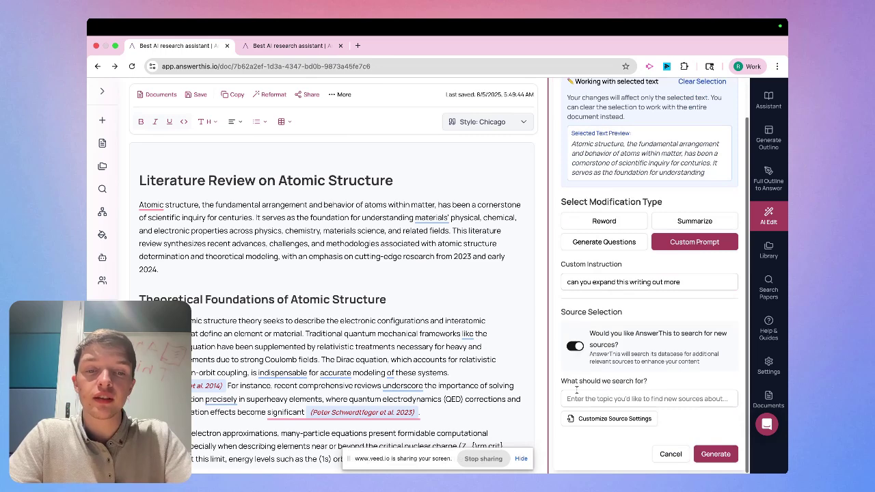
{"action": "left_click", "coordinate": [598, 399]}
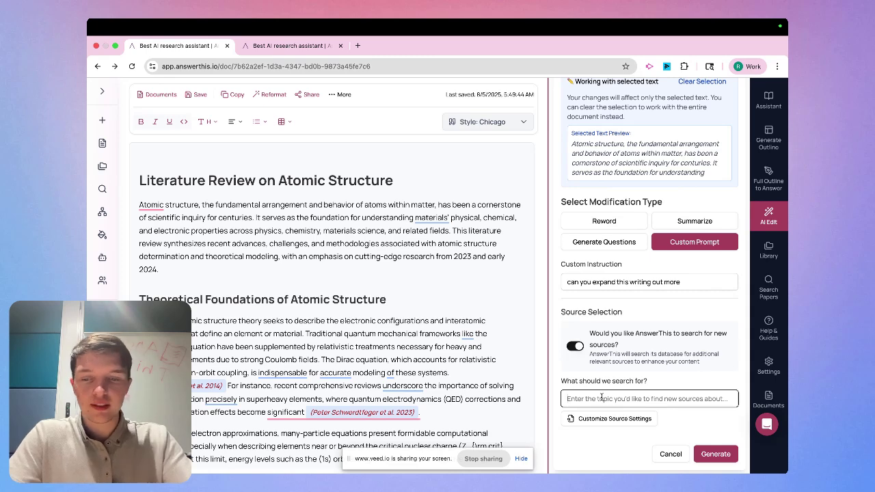
{"action": "type", "text": "atomic stru"}
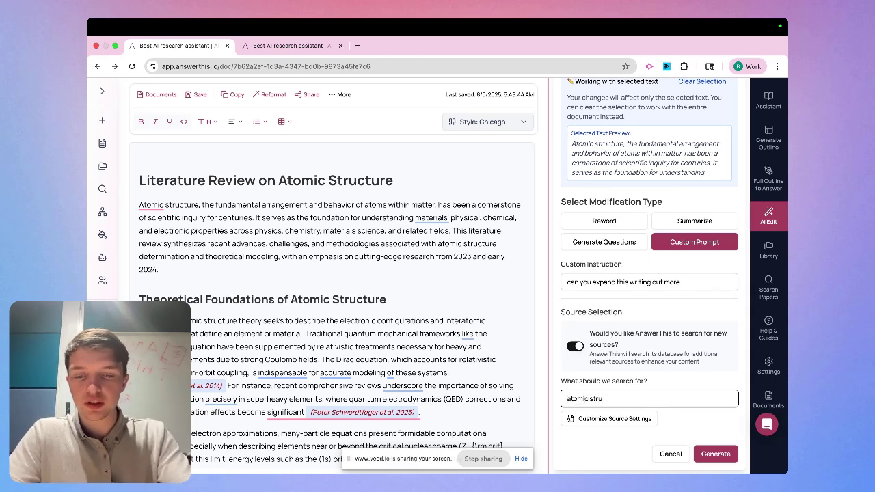
{"action": "type", "text": "ctures"}
Step: Examine the research paper filters, including the selectable databases, web search, other sources, journal quality and publication dates
{"action": "left_click", "coordinate": [609, 421]}
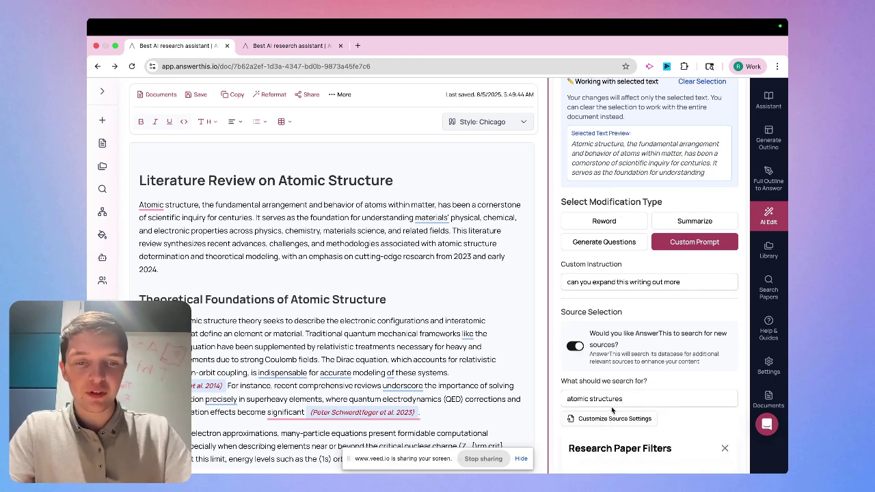
{"action": "scroll", "coordinate": [610, 406], "scroll_direction": "down", "scroll_amount": 5}
{"action": "scroll", "coordinate": [611, 406], "scroll_direction": "down", "scroll_amount": 1}
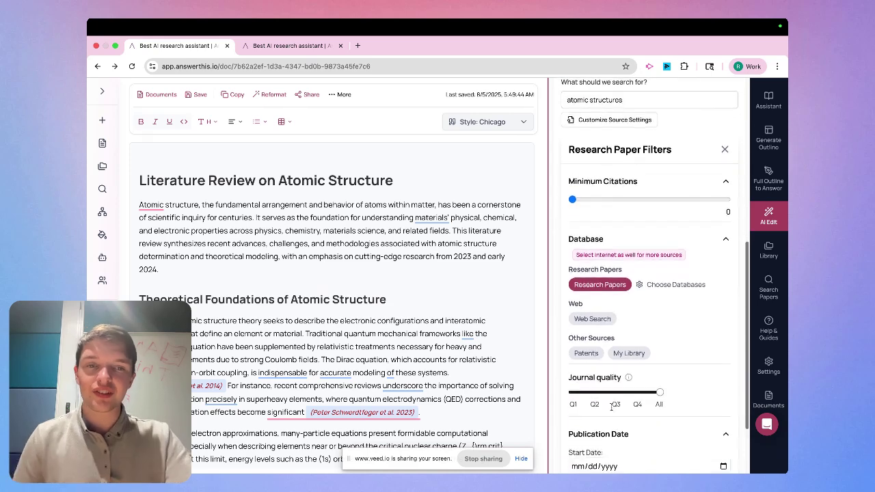
{"action": "left_click", "coordinate": [661, 279]}
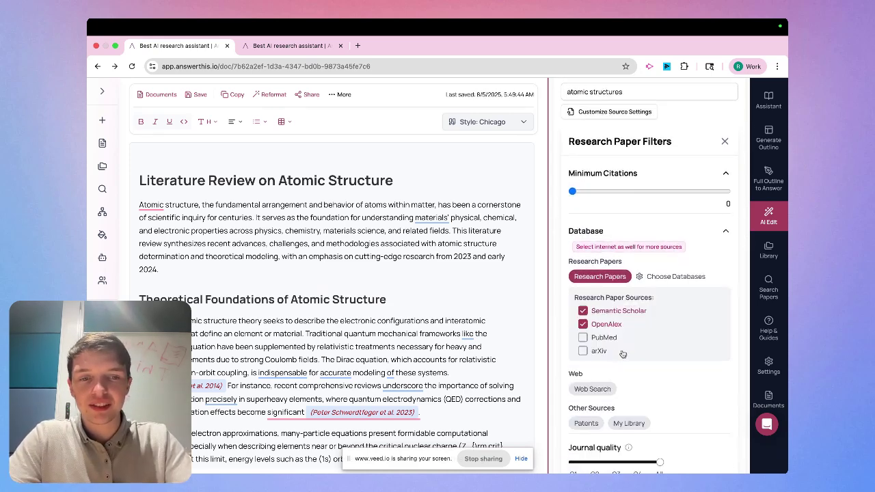
{"action": "scroll", "coordinate": [612, 320], "scroll_direction": "down", "scroll_amount": 2}
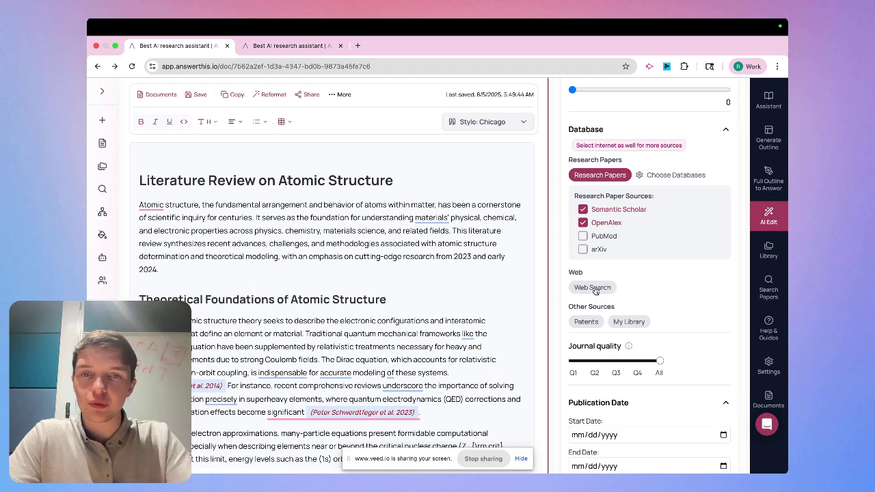
{"action": "scroll", "coordinate": [594, 290], "scroll_direction": "down", "scroll_amount": 1}
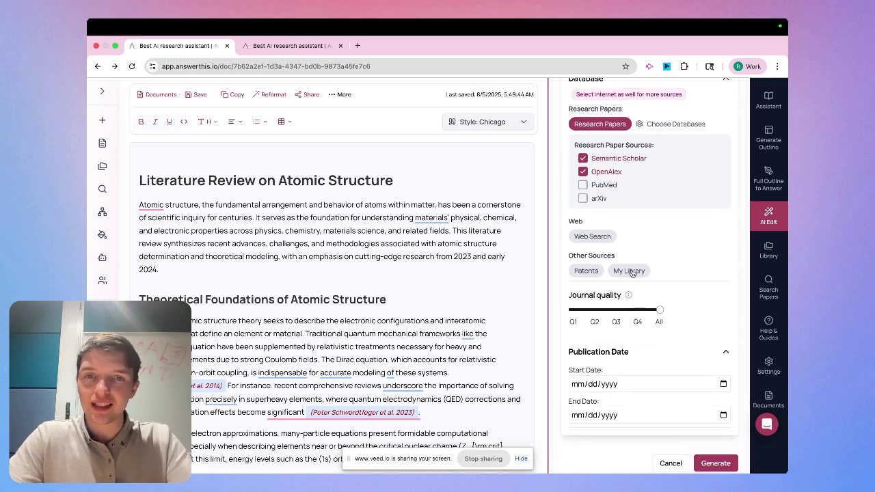
Step: Try limiting the journal quality filter to Q1 and restore it to All
{"action": "left_click", "coordinate": [574, 311]}
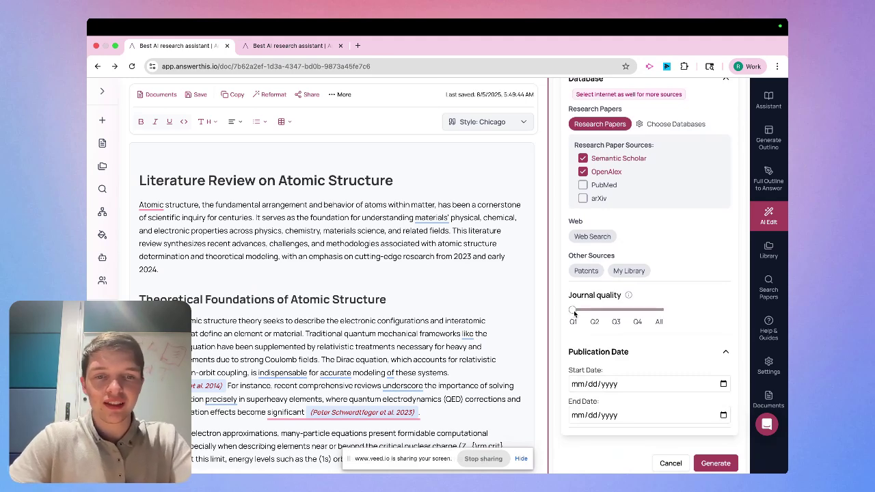
{"action": "left_click_drag", "start_coordinate": [572, 311], "coordinate": [661, 312]}
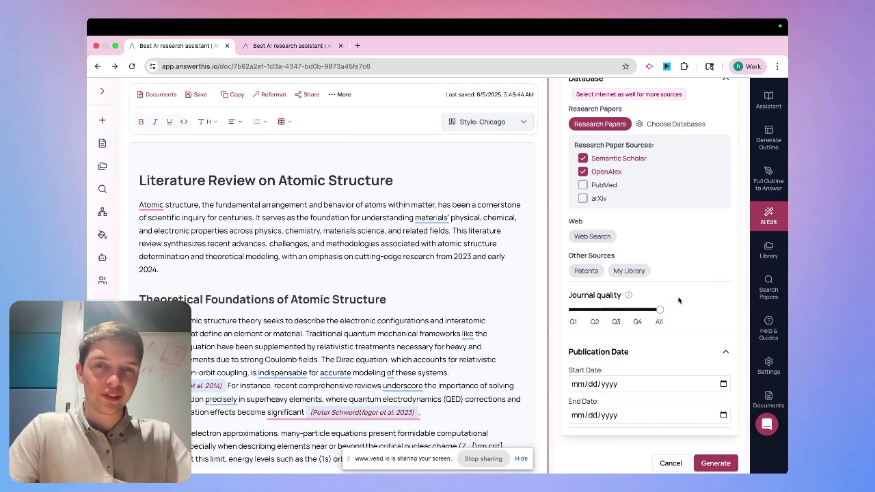
{"action": "scroll", "coordinate": [678, 295], "scroll_direction": "down", "scroll_amount": 1}
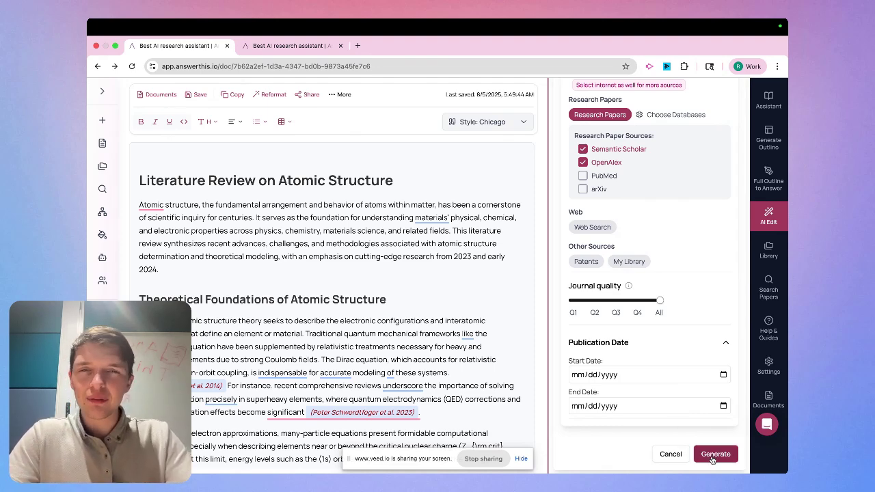
Step: Generate the expanded version of the introductory paragraph and read through the preview of changes
{"action": "scroll", "coordinate": [711, 410], "scroll_direction": "up", "scroll_amount": 5}
{"action": "scroll", "coordinate": [711, 403], "scroll_direction": "down", "scroll_amount": 5}
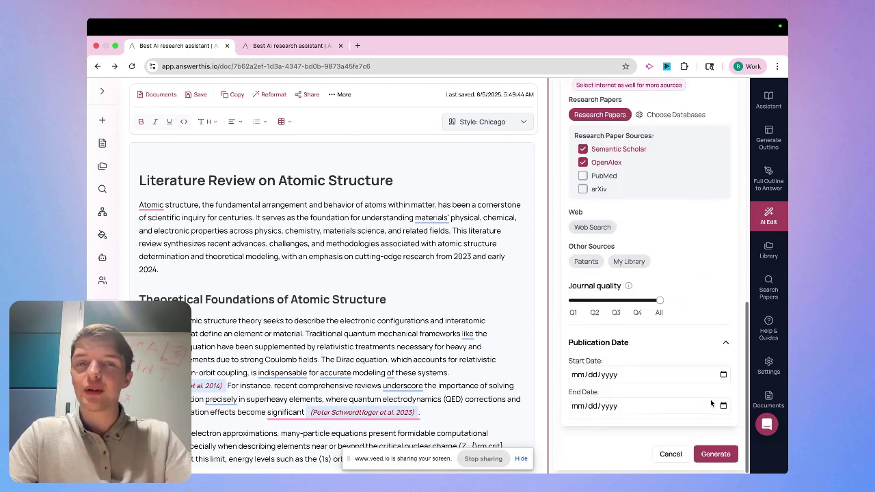
{"action": "left_click", "coordinate": [715, 454]}
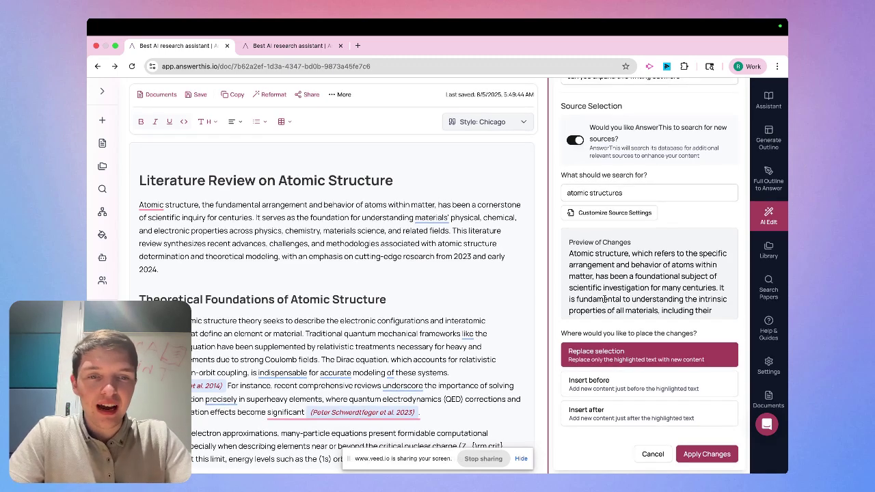
{"action": "scroll", "coordinate": [652, 267], "scroll_direction": "down", "scroll_amount": 10}
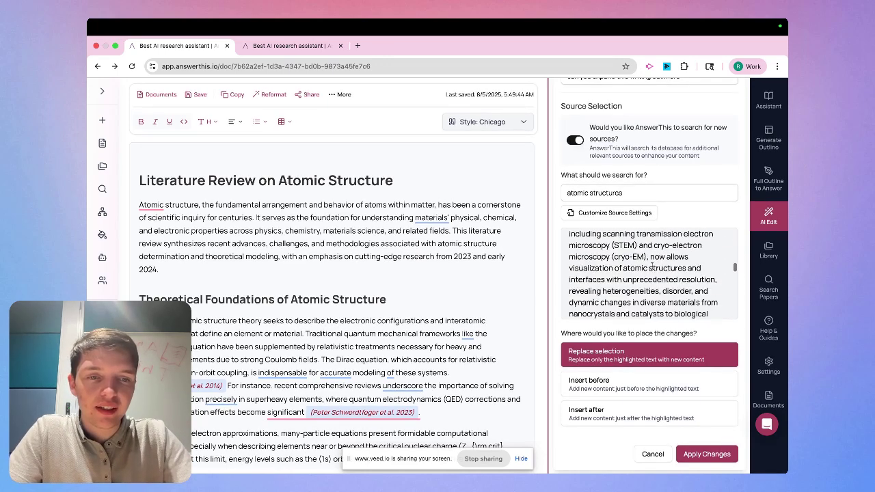
Step: Apply the expanded introduction as a replacement for the selected paragraph and read through the inserted text and citations
{"action": "scroll", "coordinate": [652, 267], "scroll_direction": "down", "scroll_amount": 3}
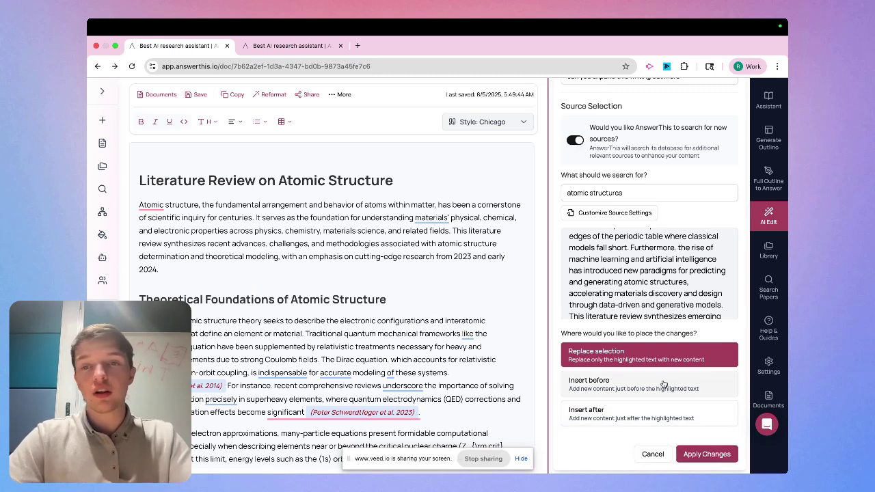
{"action": "left_click", "coordinate": [695, 454]}
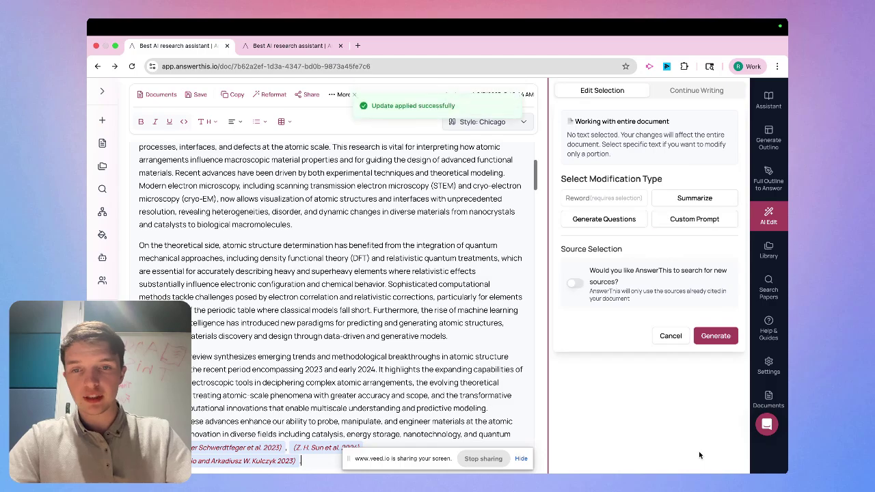
{"action": "scroll", "coordinate": [373, 244], "scroll_direction": "up", "scroll_amount": 5}
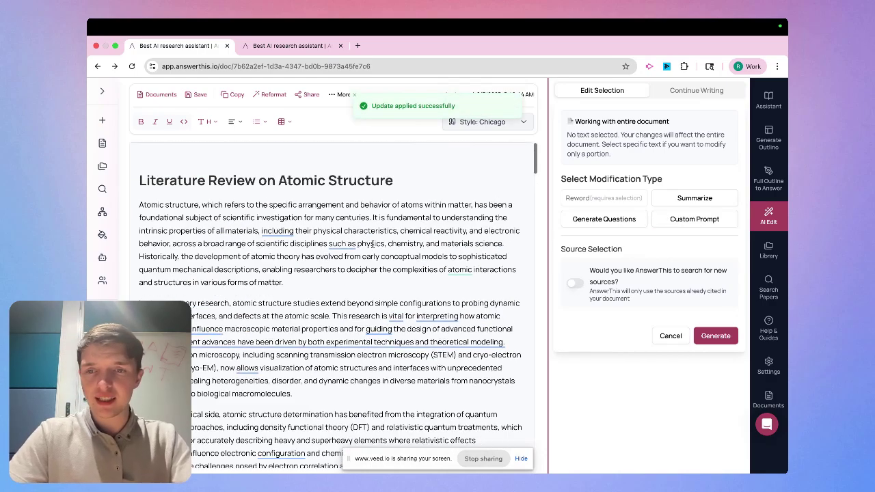
{"action": "scroll", "coordinate": [353, 312], "scroll_direction": "down", "scroll_amount": 8}
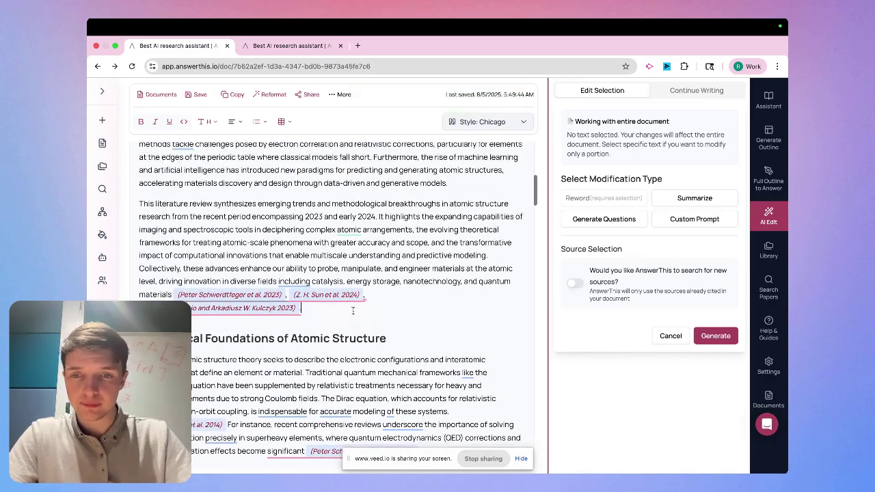
{"action": "scroll", "coordinate": [352, 311], "scroll_direction": "up", "scroll_amount": 1}
{"action": "scroll", "coordinate": [297, 300], "scroll_direction": "up", "scroll_amount": 3}
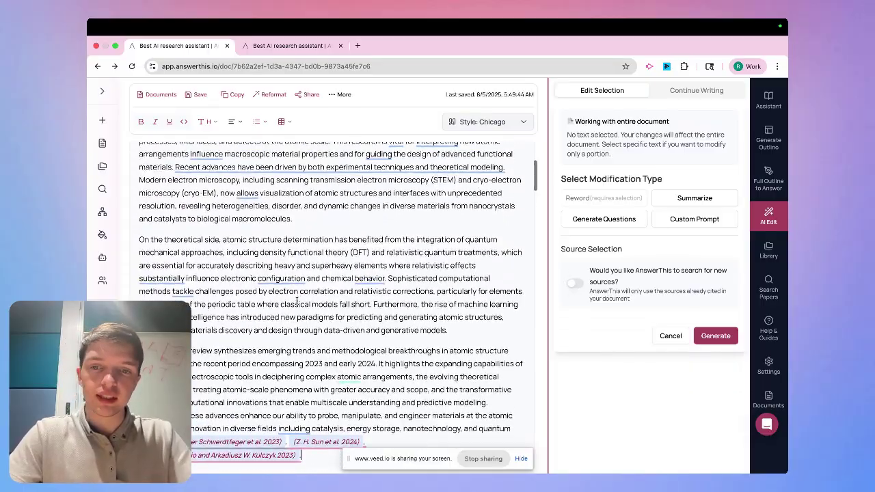
{"action": "scroll", "coordinate": [297, 301], "scroll_direction": "up", "scroll_amount": 4}
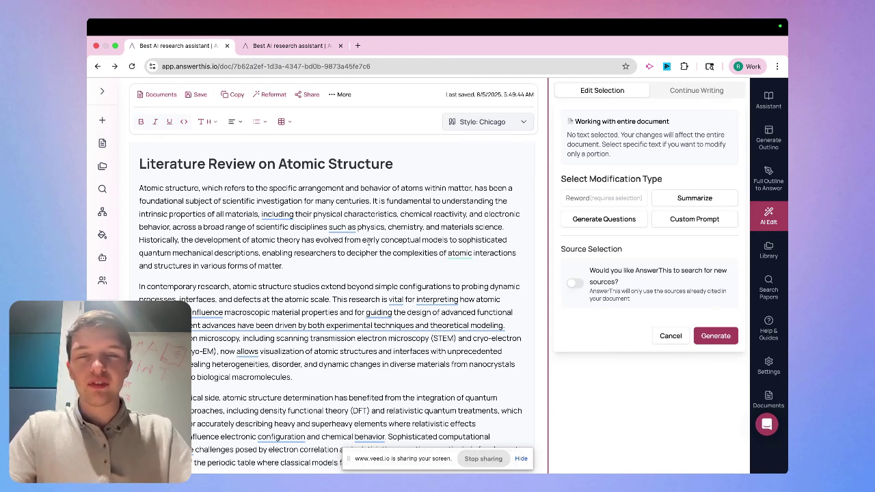
Step: Enter the test text "wgmkwgkm" at the end of the first paragraph and undo it together with the applied AI expansion
{"action": "key", "text": "BackSpace"}
{"action": "key", "text": "BackSpace"}
{"action": "type", "text": "wgmkwgkm"}
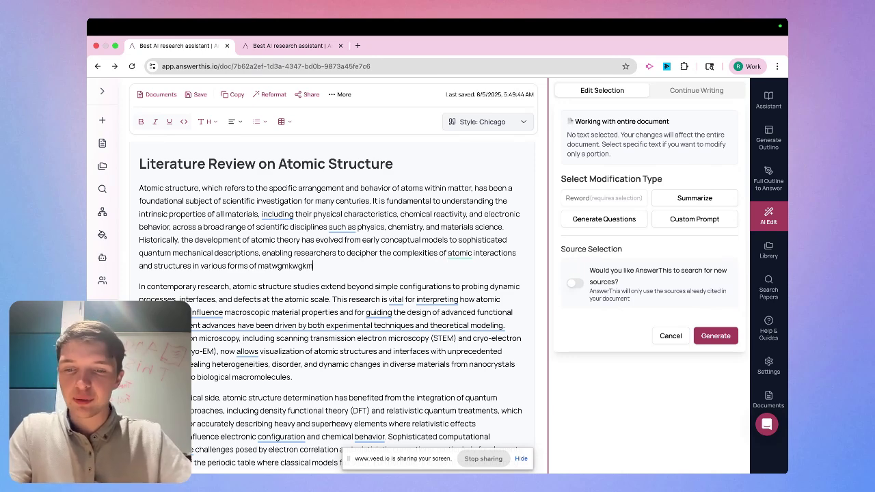
{"action": "key", "text": "ctrl+z"}
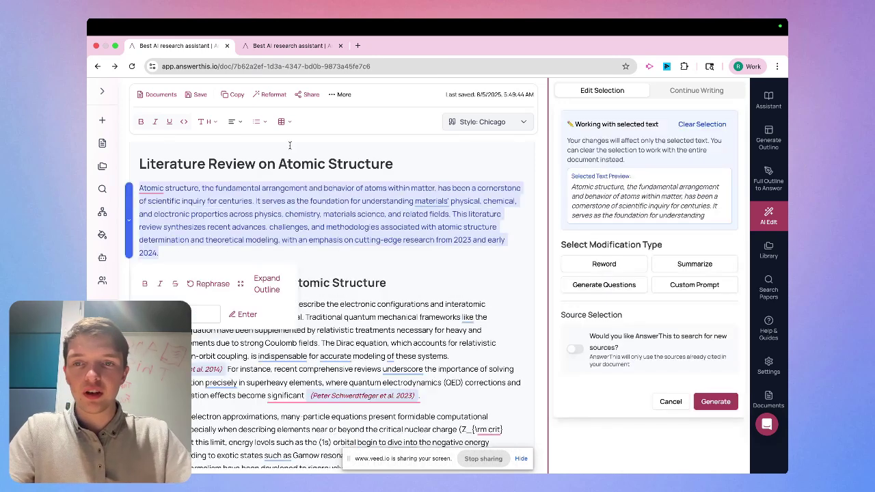
{"action": "left_click", "coordinate": [322, 204]}
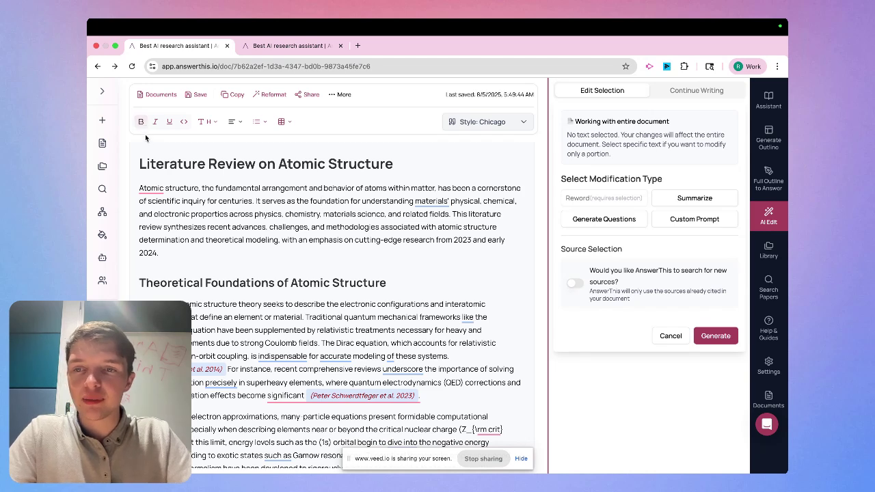
Step: Try bold, italic, underline and code formatting on the introductory paragraph and remove each again
{"action": "triple_click", "coordinate": [180, 190]}
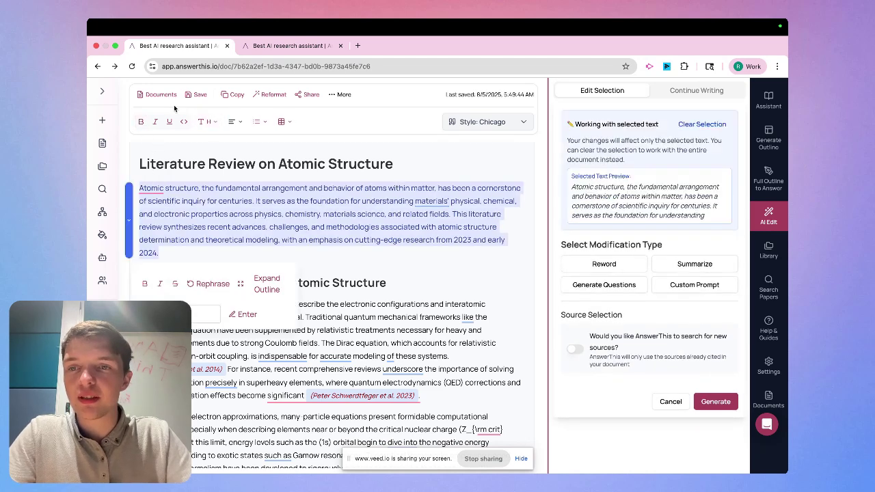
{"action": "left_click", "coordinate": [141, 122]}
{"action": "left_click", "coordinate": [156, 122]}
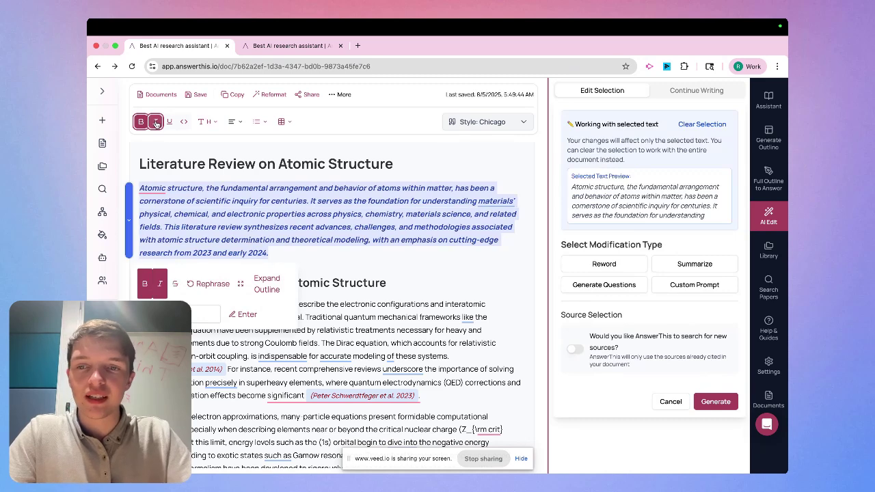
{"action": "left_click", "coordinate": [169, 121]}
{"action": "left_click", "coordinate": [170, 122]}
{"action": "left_click", "coordinate": [159, 123]}
{"action": "left_click", "coordinate": [141, 121]}
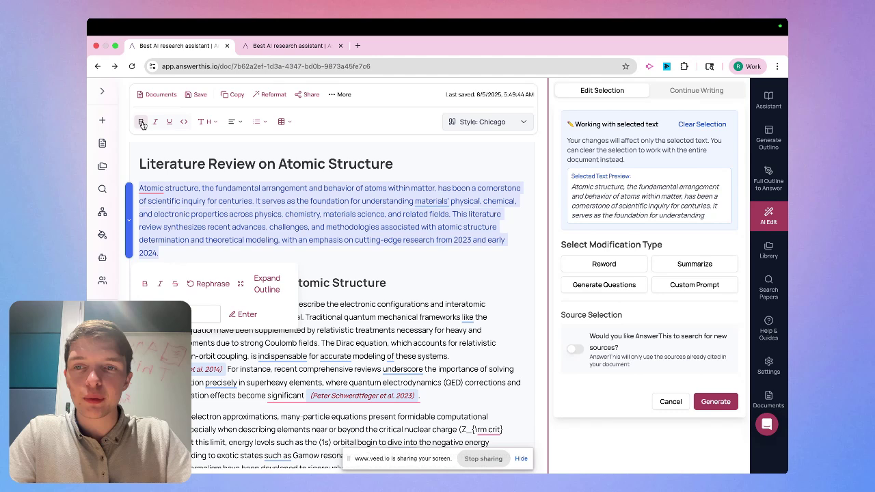
{"action": "left_click", "coordinate": [184, 122]}
{"action": "left_click", "coordinate": [185, 122]}
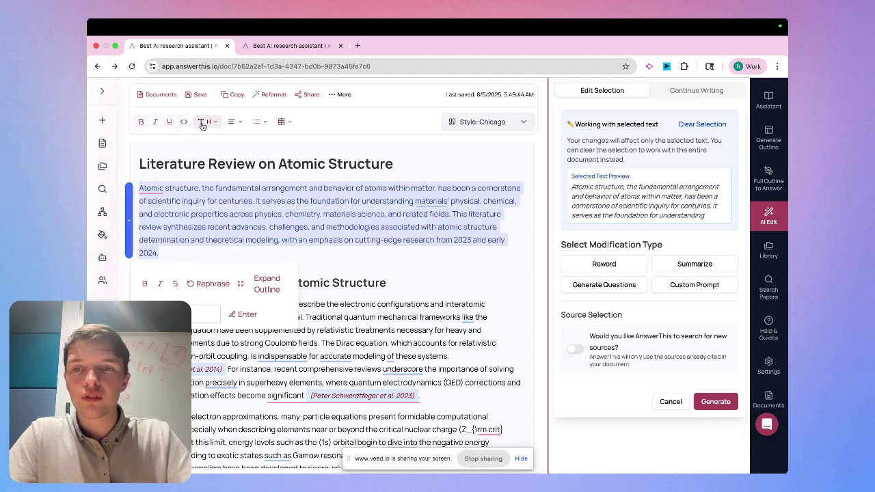
Step: Try the Heading 1 and Heading 3 styles on the introductory paragraph and restore it to Normal Text
{"action": "left_click", "coordinate": [204, 122]}
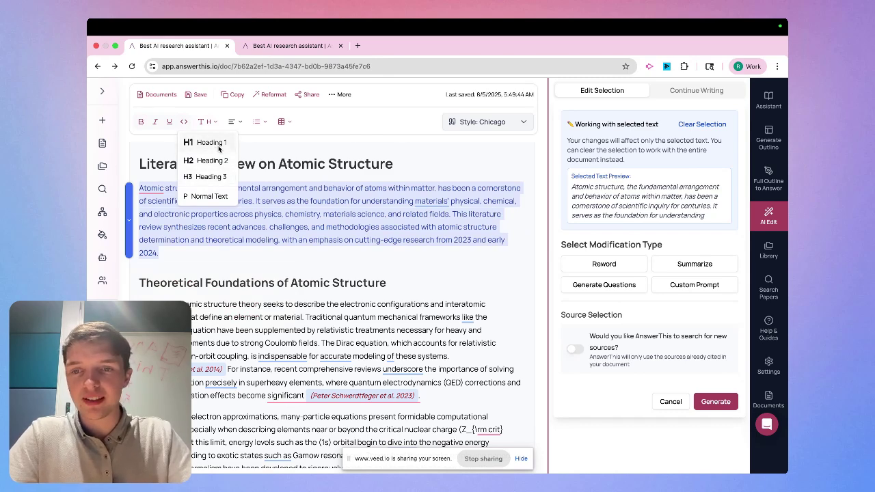
{"action": "left_click", "coordinate": [216, 144]}
{"action": "left_click", "coordinate": [211, 123]}
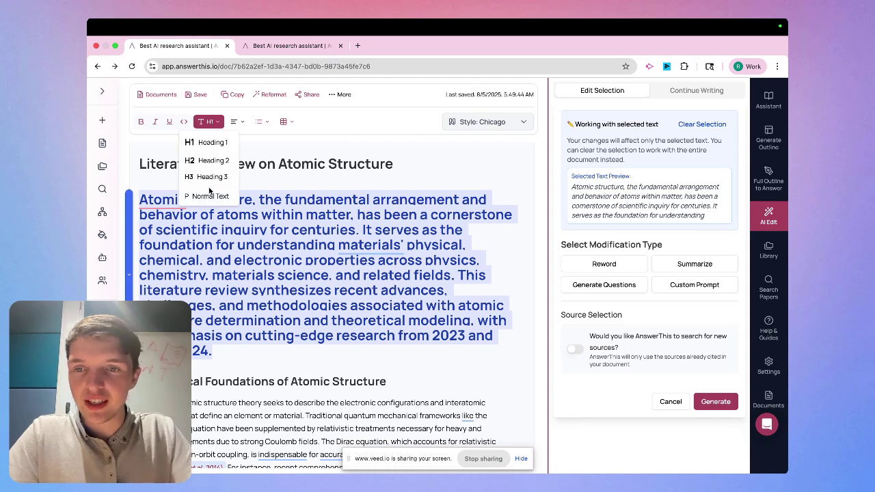
{"action": "left_click", "coordinate": [209, 180]}
{"action": "left_click", "coordinate": [210, 122]}
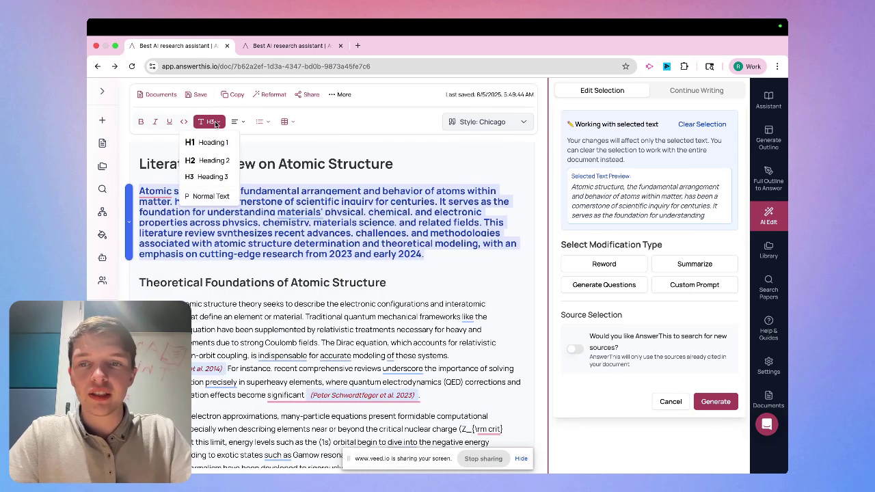
{"action": "left_click", "coordinate": [215, 197]}
Step: Try centering the introductory paragraph, restore left alignment, and look at the list, link and image insertion options
{"action": "left_click", "coordinate": [234, 121]}
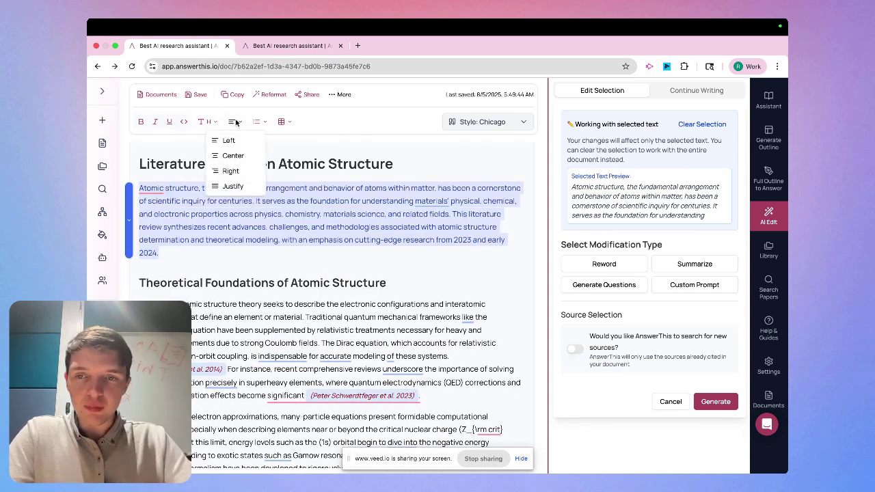
{"action": "left_click", "coordinate": [236, 169]}
{"action": "left_click", "coordinate": [235, 121]}
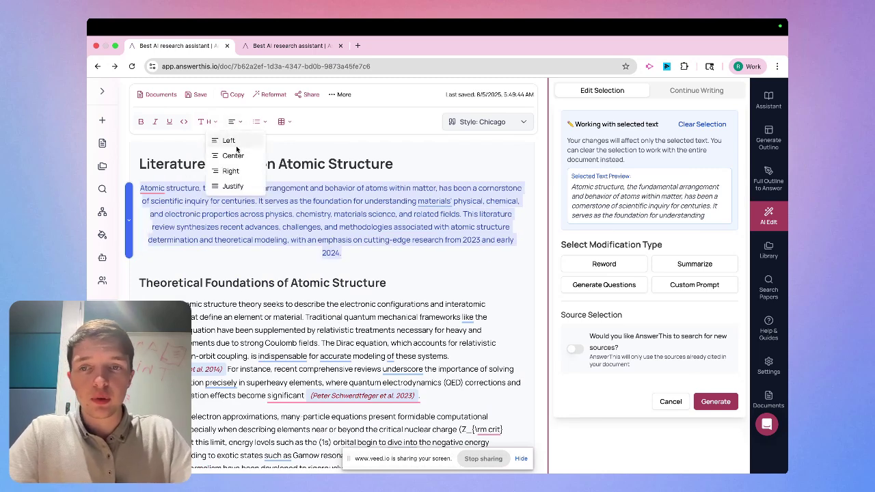
{"action": "left_click", "coordinate": [241, 141]}
{"action": "left_click", "coordinate": [260, 123]}
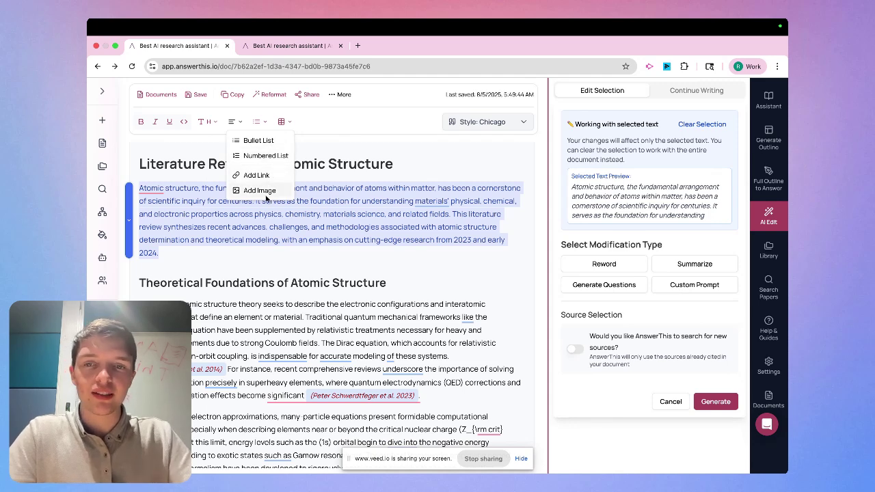
{"action": "left_click", "coordinate": [294, 231]}
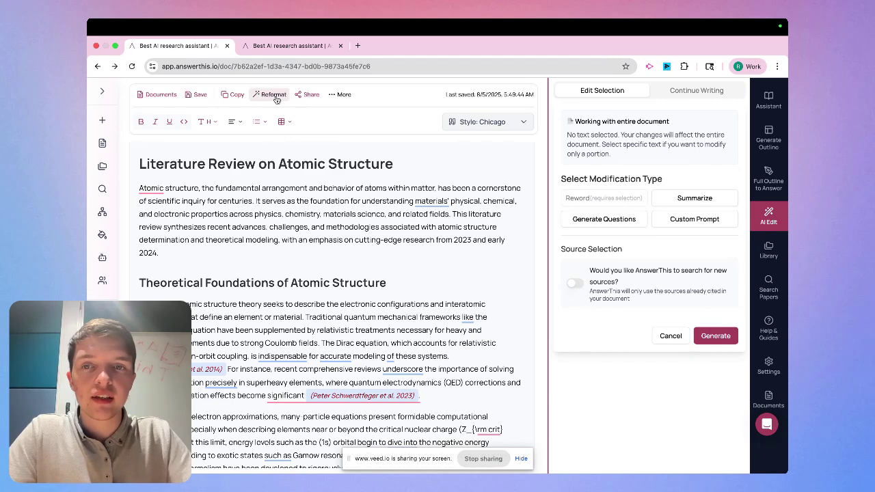
Step: Examine the document's sharing options for teams and email invitations, and the additional export and delete options
{"action": "left_click", "coordinate": [307, 95]}
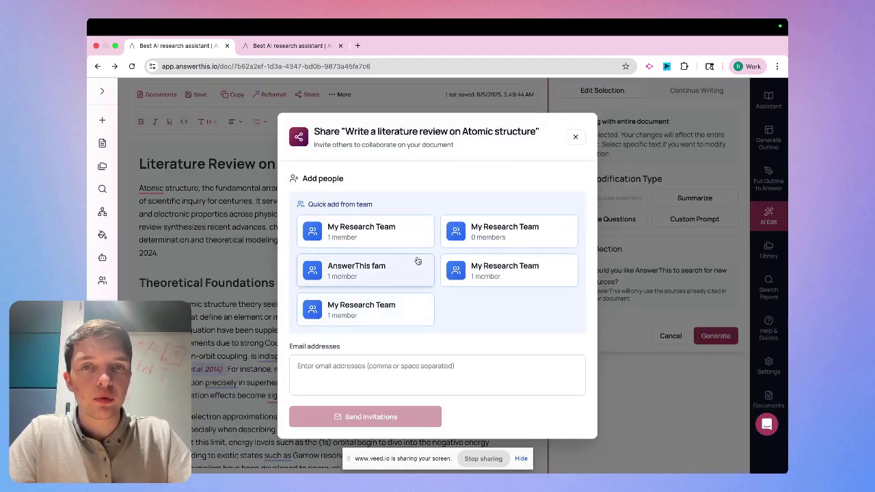
{"action": "left_click", "coordinate": [383, 363]}
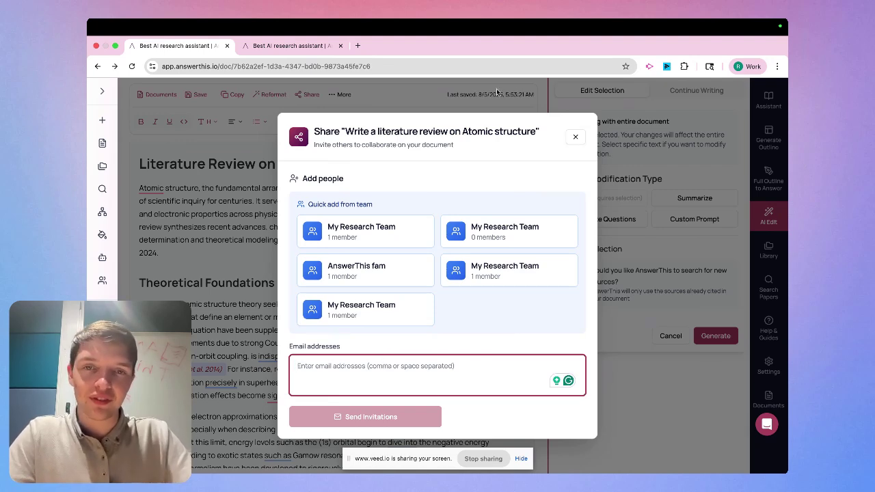
{"action": "left_click", "coordinate": [575, 137]}
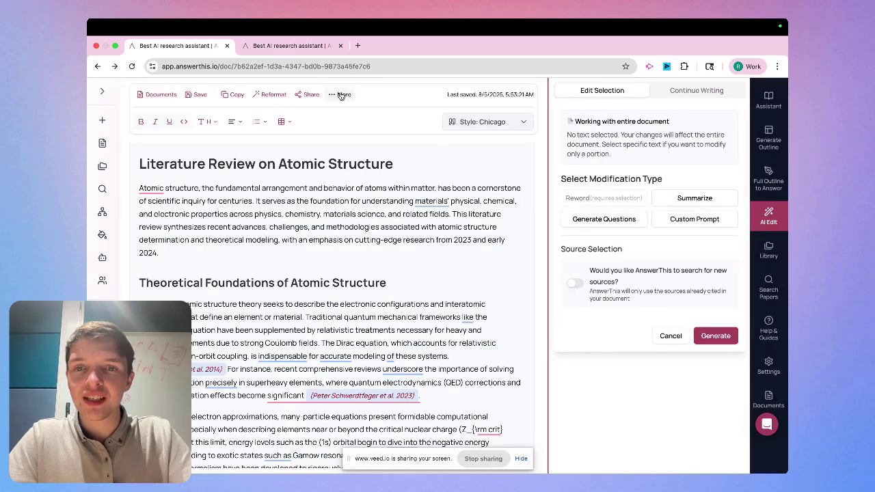
{"action": "left_click", "coordinate": [339, 95]}
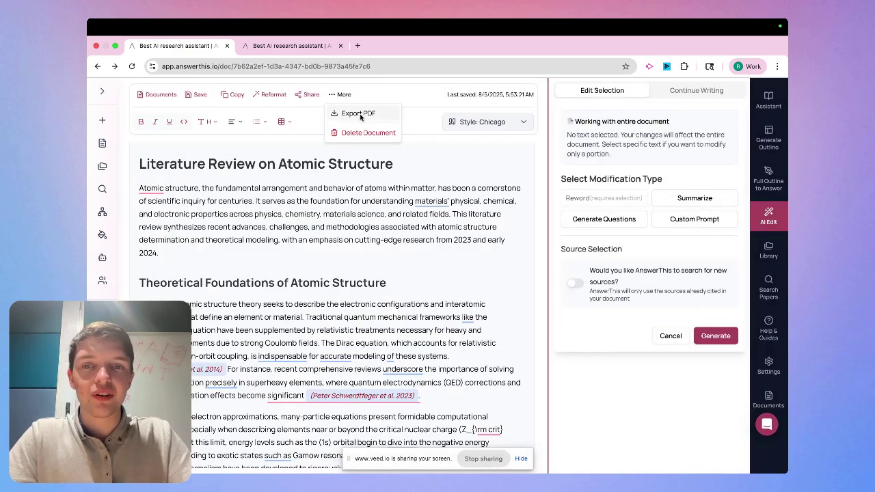
{"action": "left_click", "coordinate": [413, 117]}
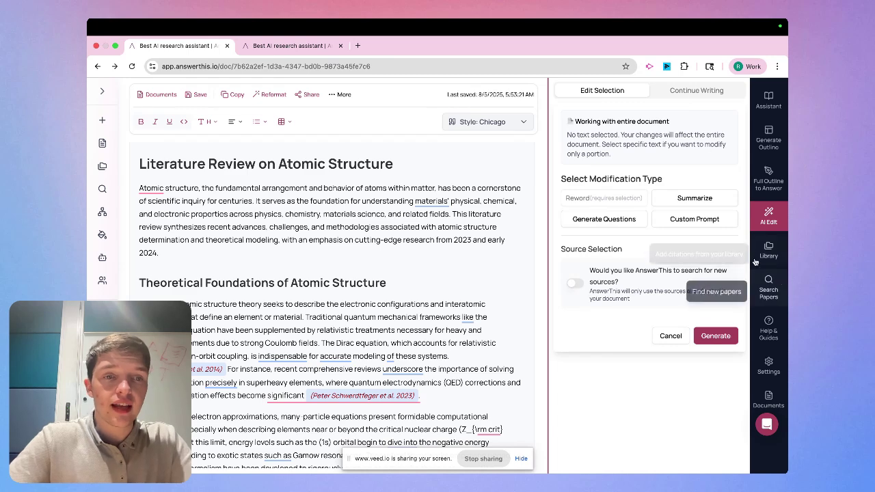
Step: Switch AI Edit to Continue Writing from the cursor position and enable searching for new sources
{"action": "left_click", "coordinate": [690, 98]}
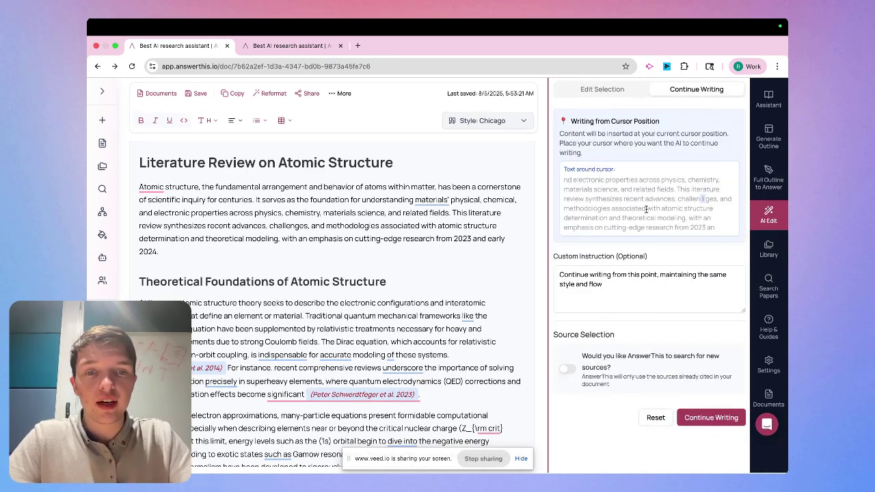
{"action": "left_click", "coordinate": [569, 370]}
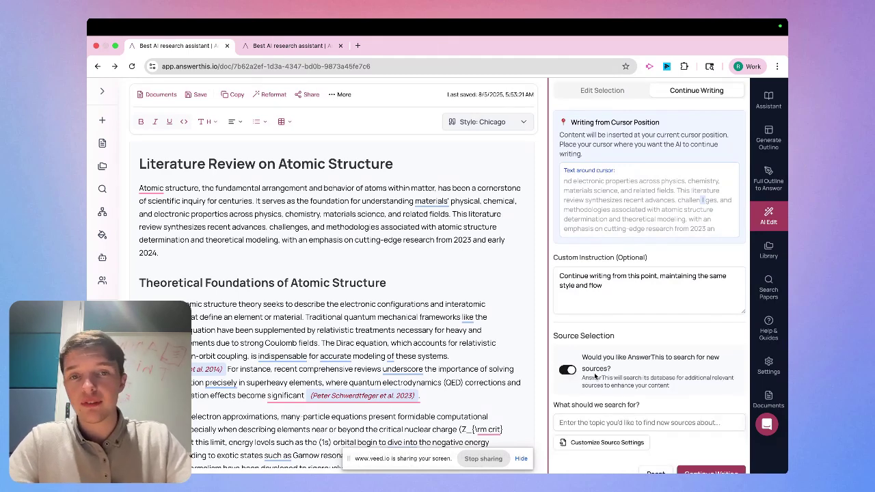
{"action": "scroll", "coordinate": [577, 389], "scroll_direction": "down", "scroll_amount": 1}
{"action": "scroll", "coordinate": [586, 340], "scroll_direction": "up", "scroll_amount": 1}
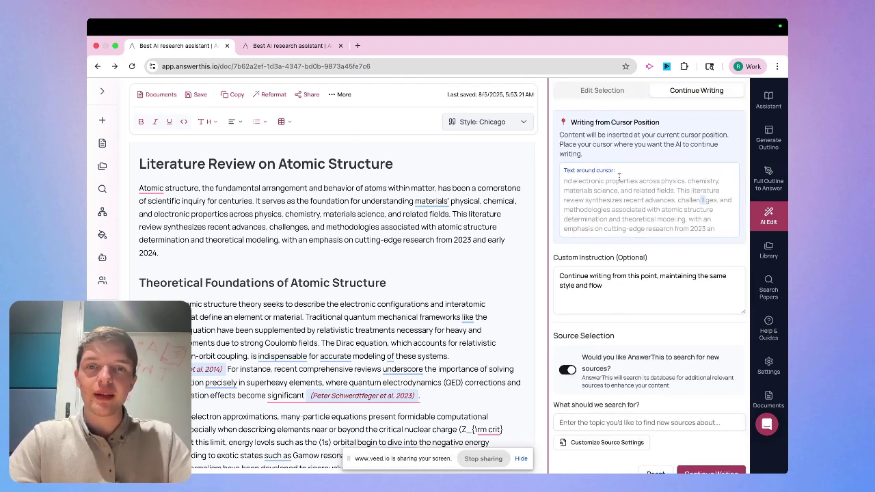
Step: Examine the Full Outline to Answer tool and its topic setting without changing the topic
{"action": "left_click", "coordinate": [768, 181]}
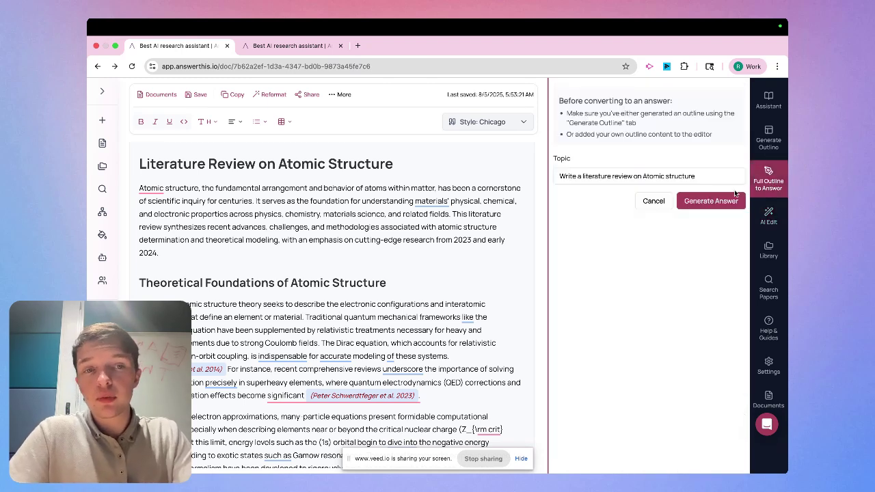
{"action": "left_click", "coordinate": [667, 177]}
{"action": "key", "text": "ctrl+a"}
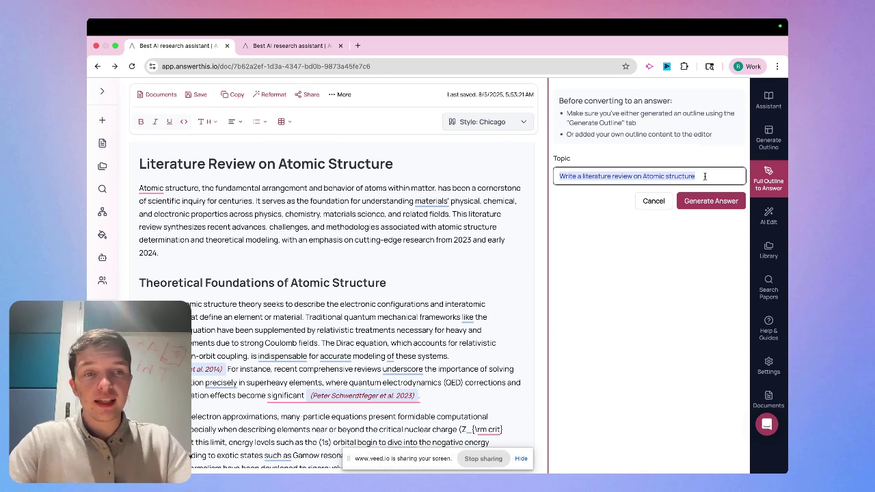
{"action": "left_click", "coordinate": [701, 176]}
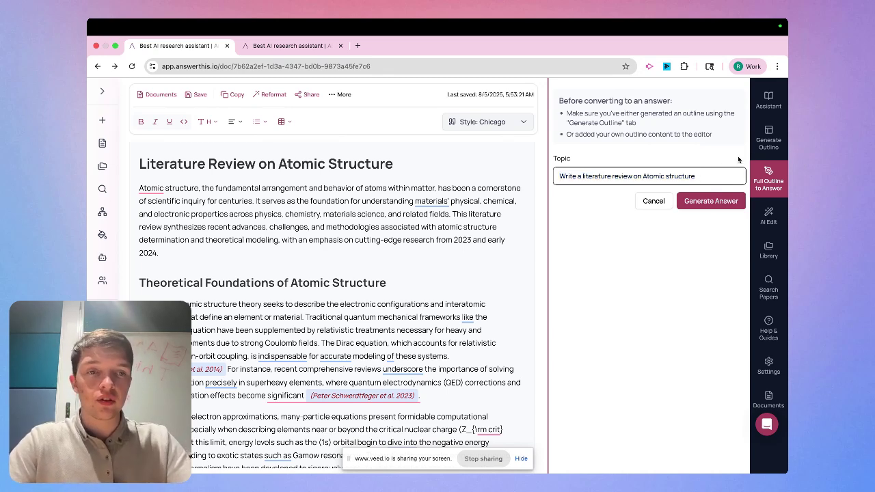
Step: Examine the Generate Outline settings, including the description, heading counts and research paper source filters
{"action": "left_click", "coordinate": [770, 141]}
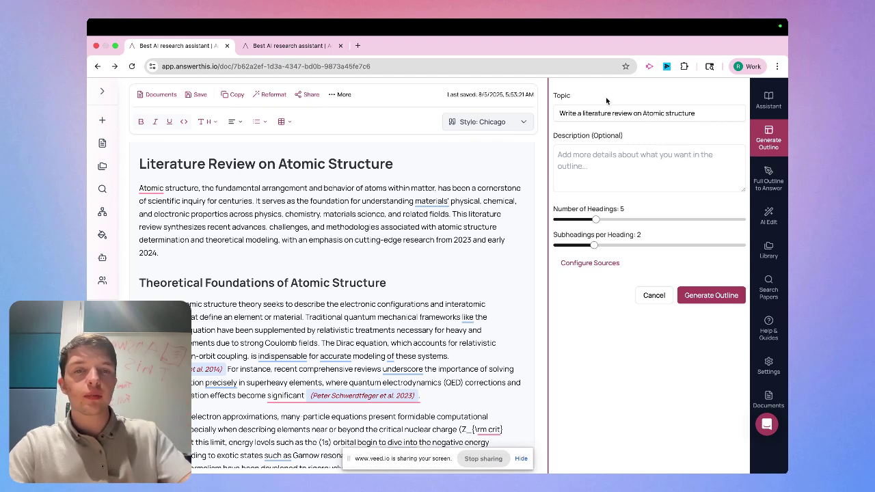
{"action": "left_click", "coordinate": [594, 169]}
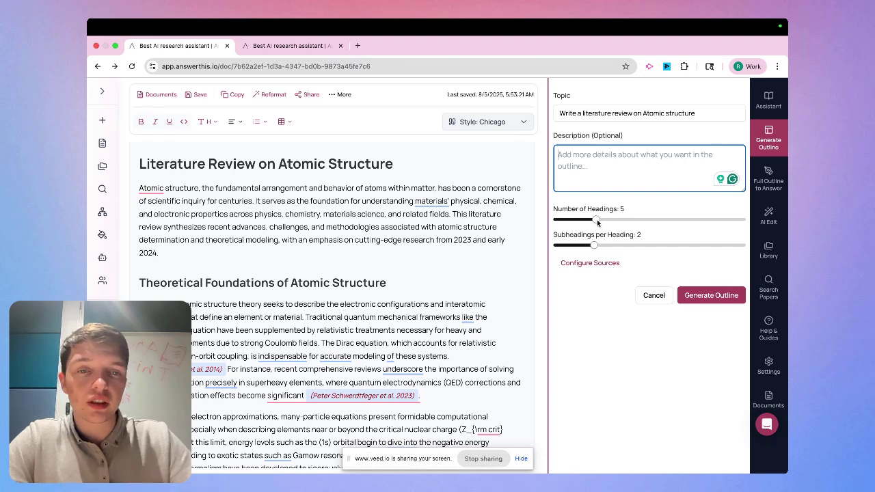
{"action": "left_click", "coordinate": [605, 263]}
{"action": "scroll", "coordinate": [624, 311], "scroll_direction": "down", "scroll_amount": 5}
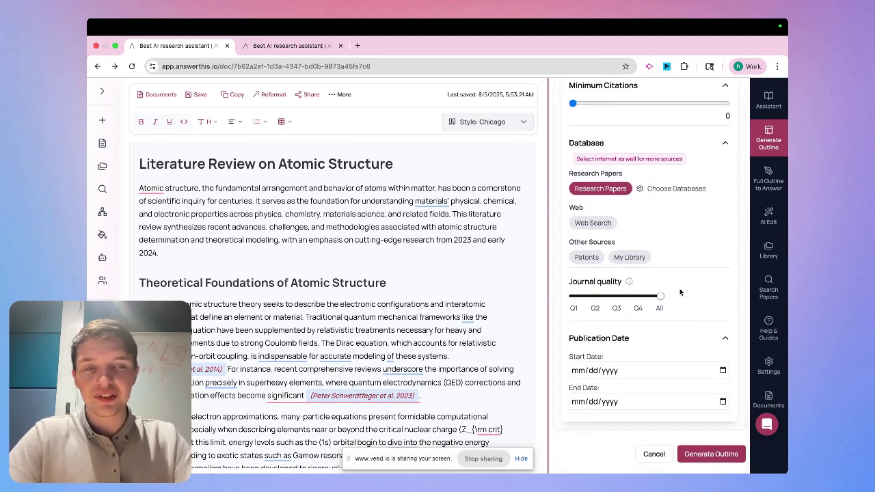
{"action": "scroll", "coordinate": [640, 217], "scroll_direction": "up", "scroll_amount": 4}
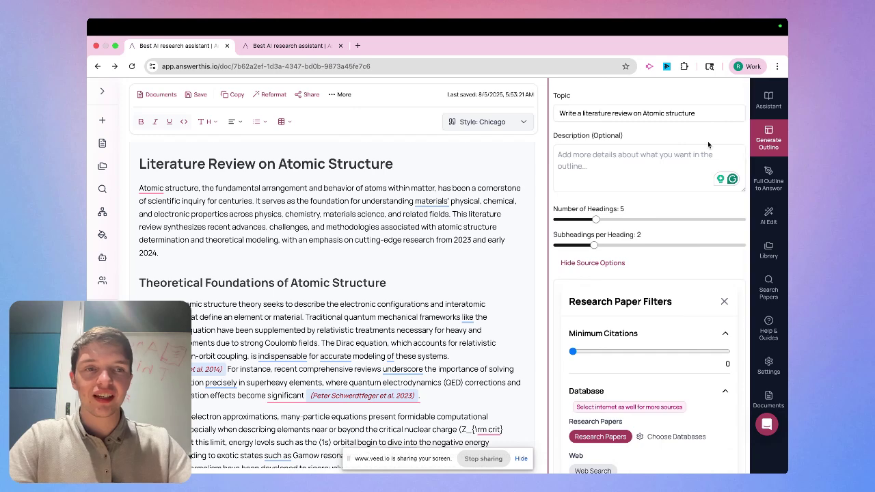
Step: Open the Assistant and look through its answer on atomic structures, including the references, export and follow-up options
{"action": "left_click", "coordinate": [769, 108]}
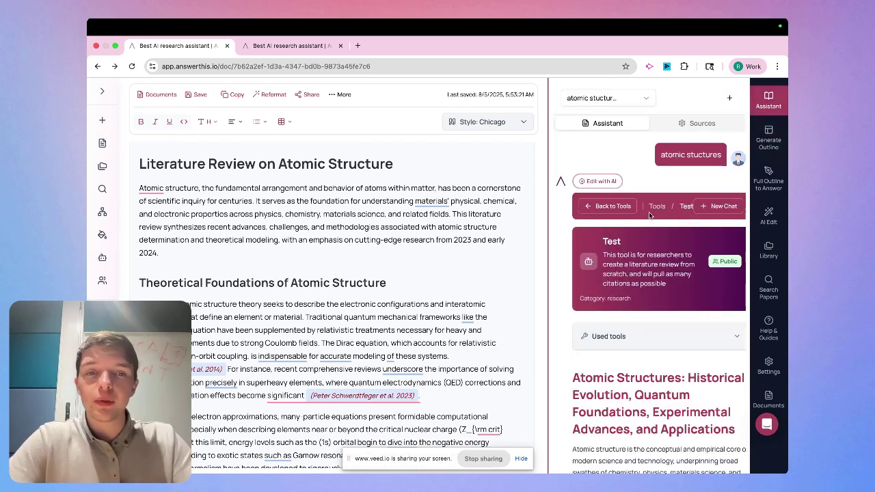
{"action": "scroll", "coordinate": [649, 212], "scroll_direction": "down", "scroll_amount": 15}
{"action": "scroll", "coordinate": [649, 212], "scroll_direction": "down", "scroll_amount": 20}
{"action": "scroll", "coordinate": [649, 212], "scroll_direction": "down", "scroll_amount": 15}
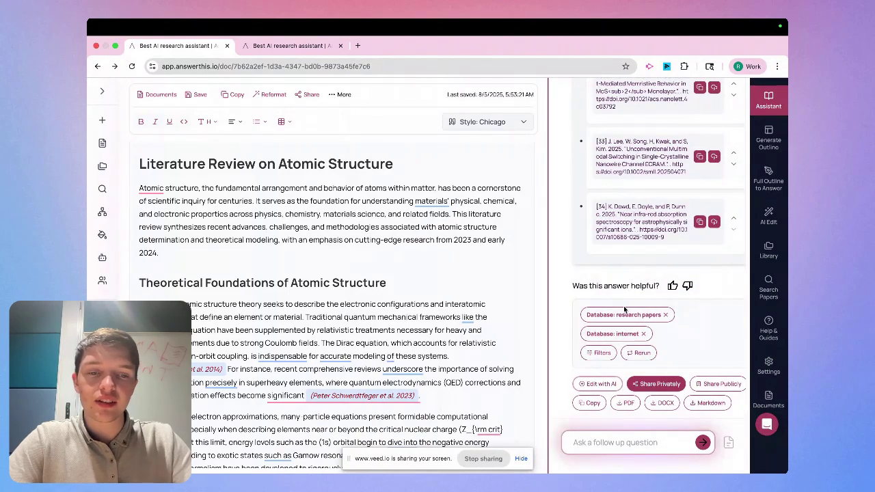
{"action": "scroll", "coordinate": [652, 253], "scroll_direction": "up", "scroll_amount": 20}
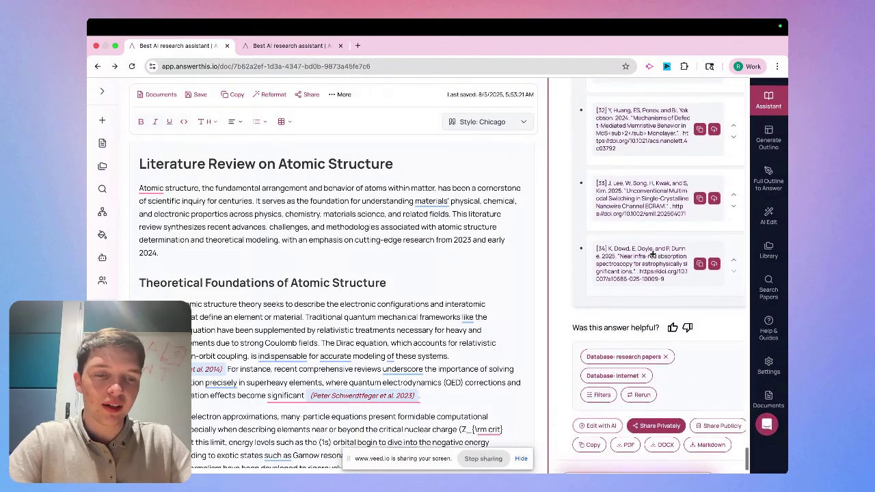
{"action": "scroll", "coordinate": [651, 254], "scroll_direction": "up", "scroll_amount": 20}
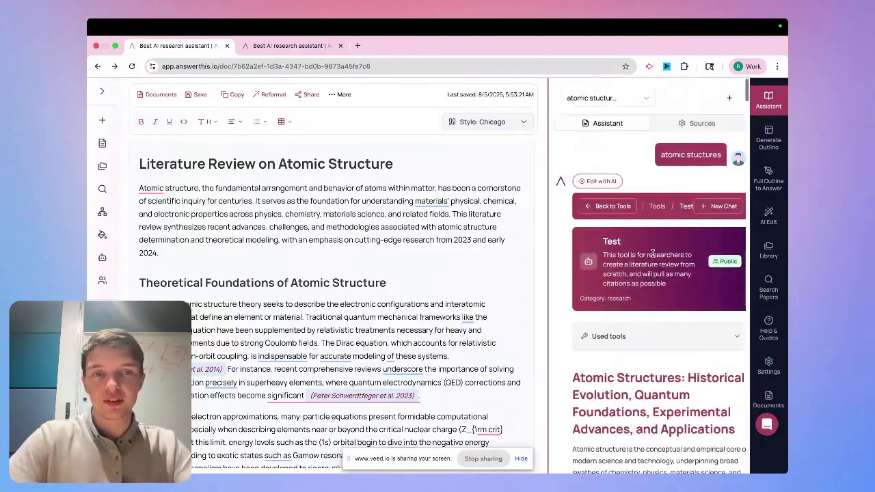